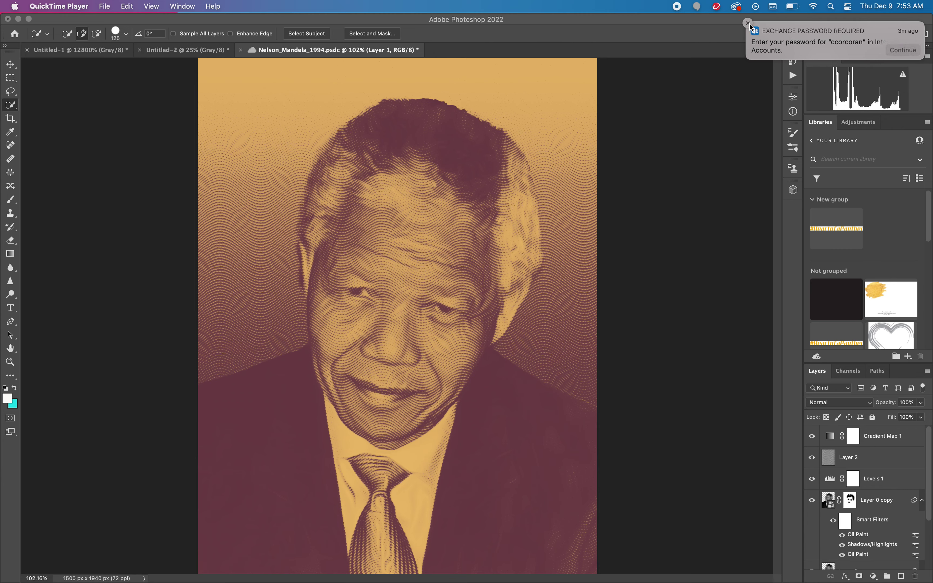
Step: Dismiss the password notification and enlarge the Layers panel to see every layer
left_click(749, 24)
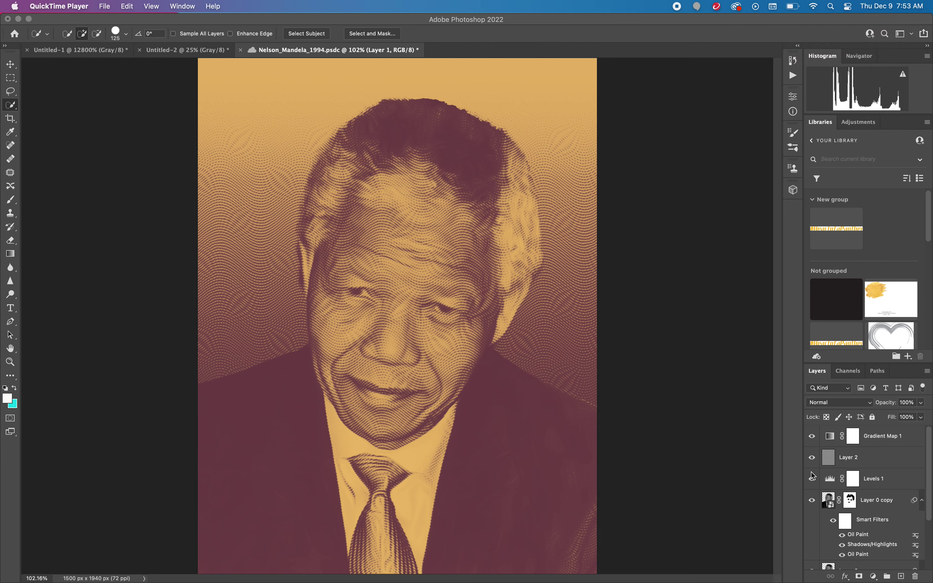
scroll(885, 483, "down", 3)
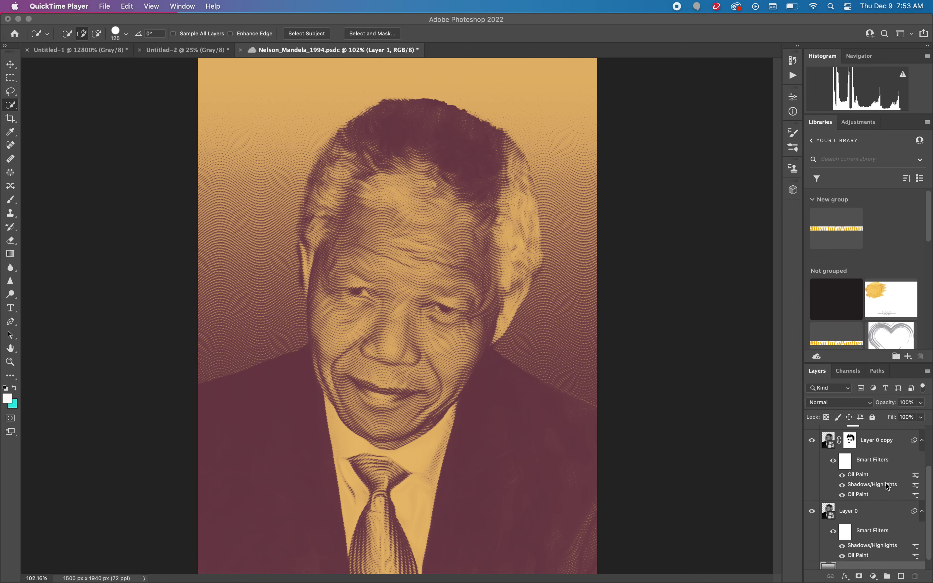
scroll(885, 483, "up", 3)
scroll(885, 483, "down", 3)
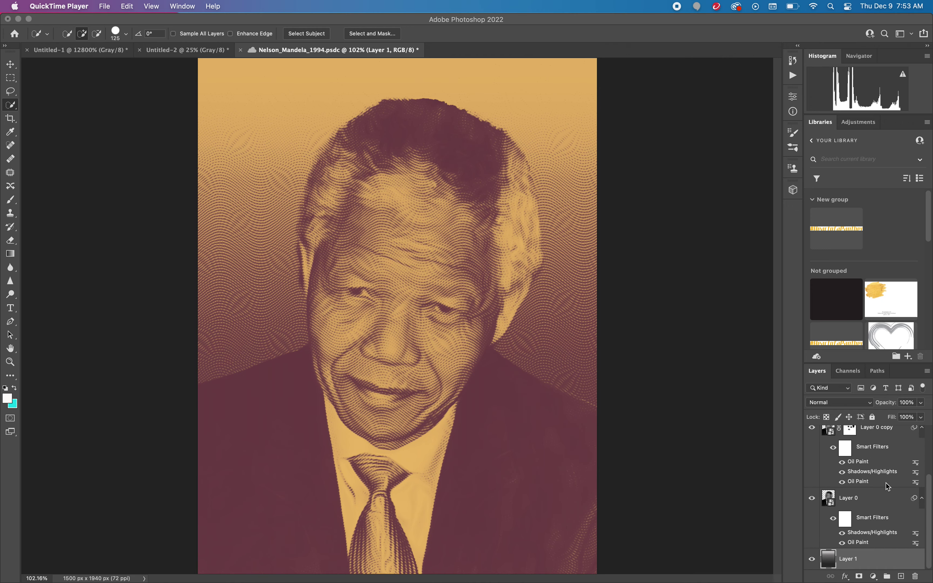
scroll(897, 458, "up", 3)
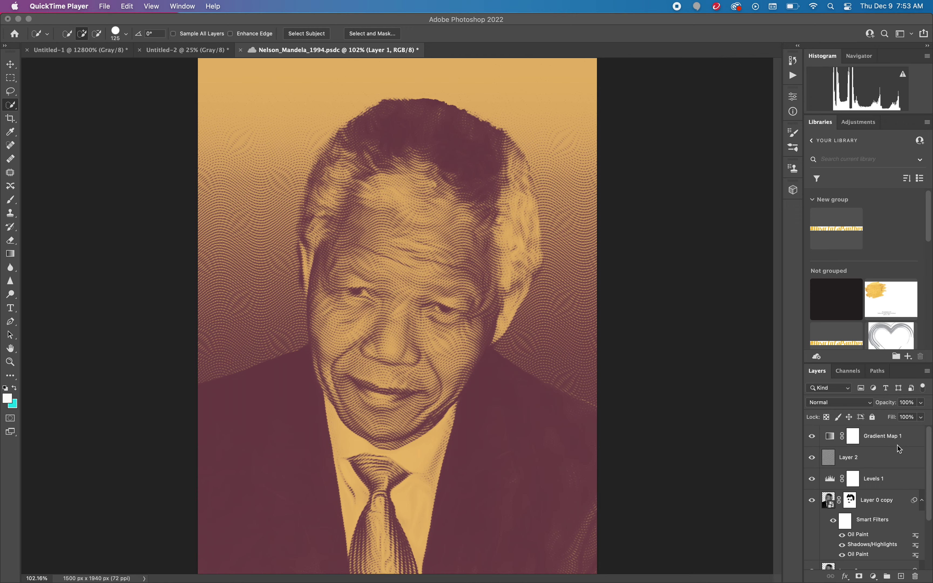
scroll(885, 511, "down", 3)
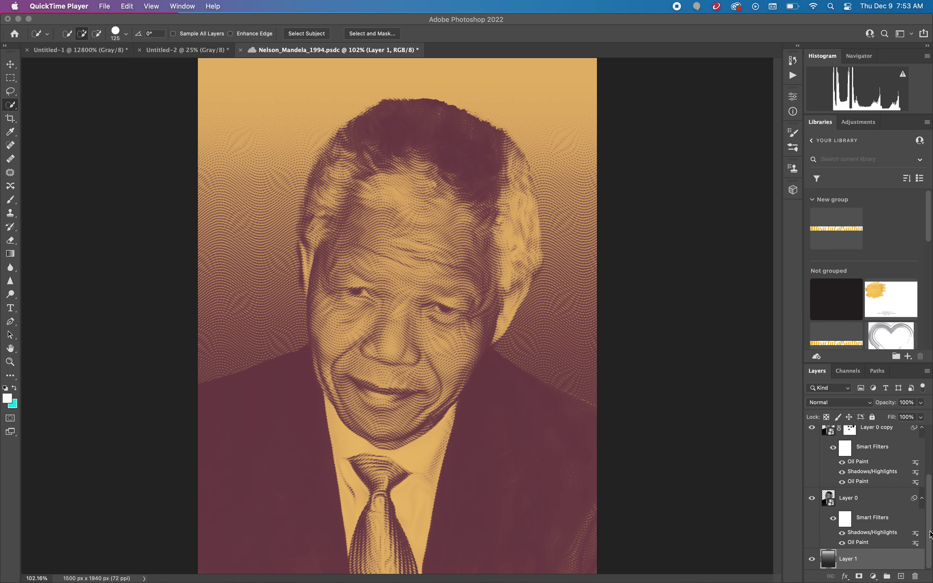
left_click_drag(930, 534, 930, 478)
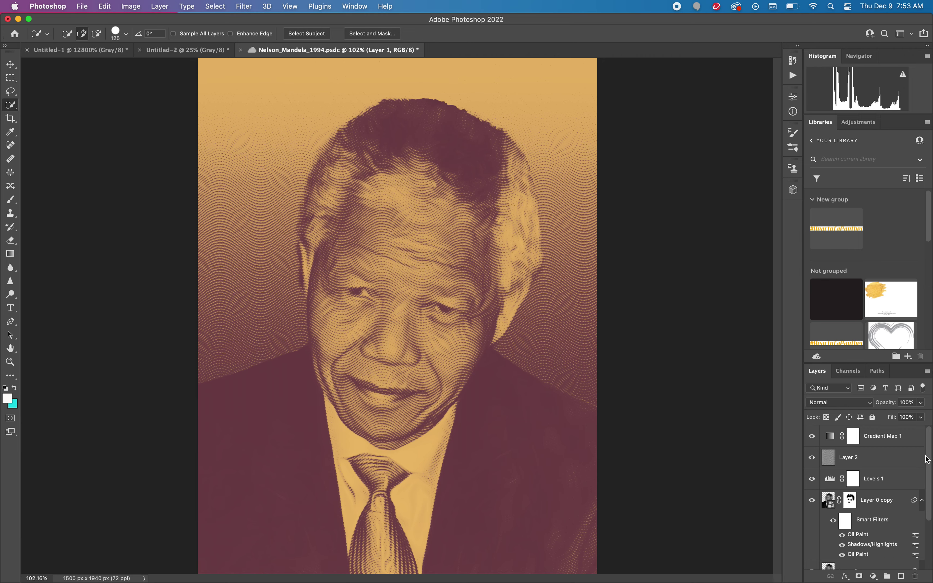
Step: Select Gradient Map 1 through Layer 1 and merge them with Cmd+E
left_click(916, 439)
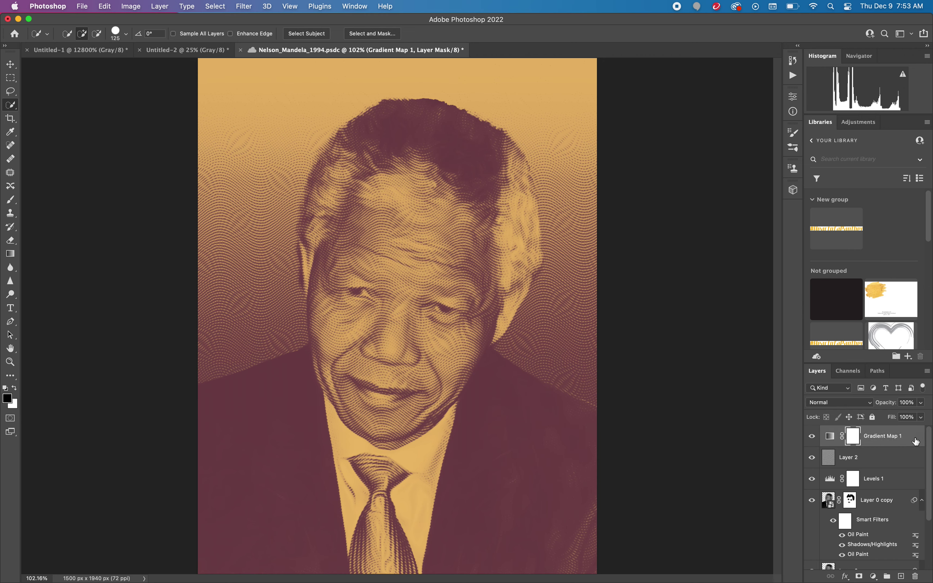
scroll(907, 488, "down", 3)
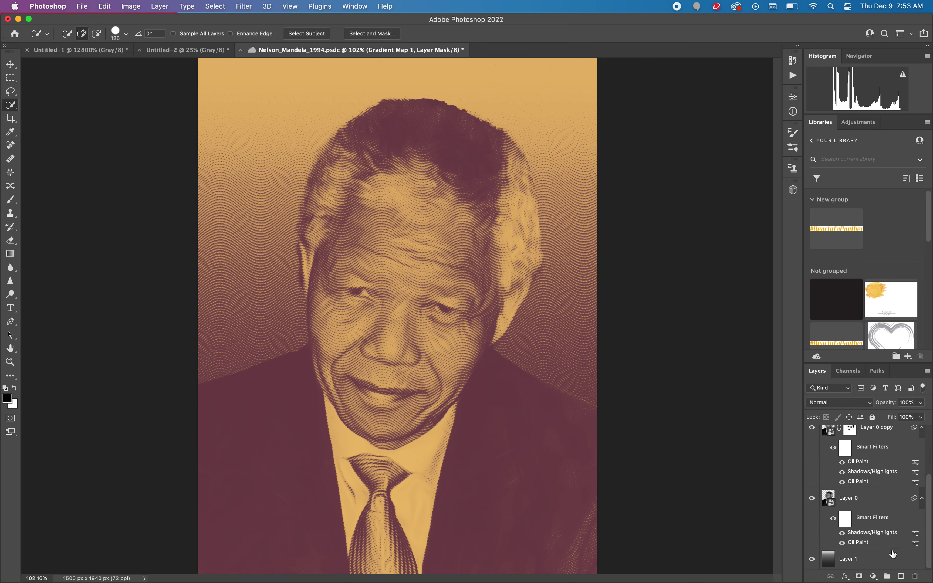
left_click(893, 555, "shift")
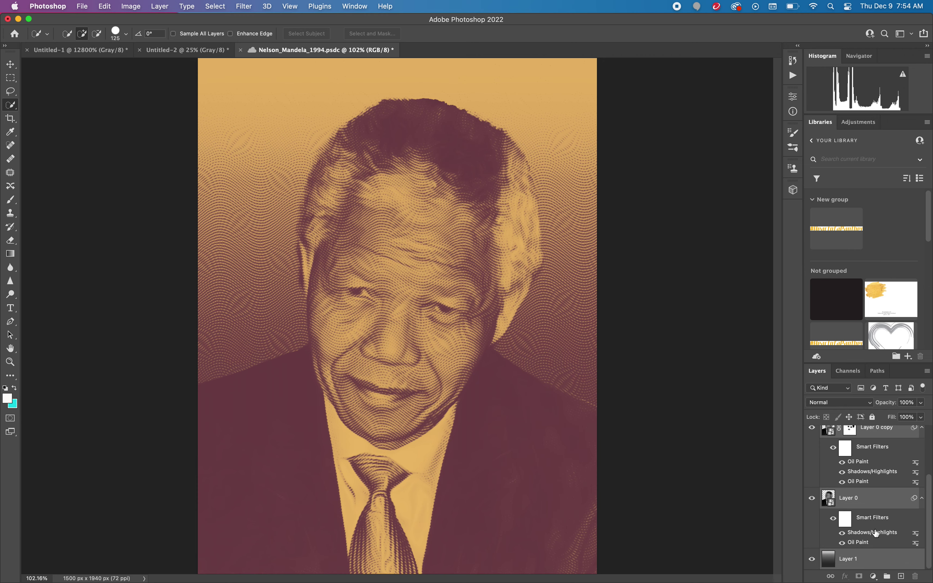
left_click(162, 7)
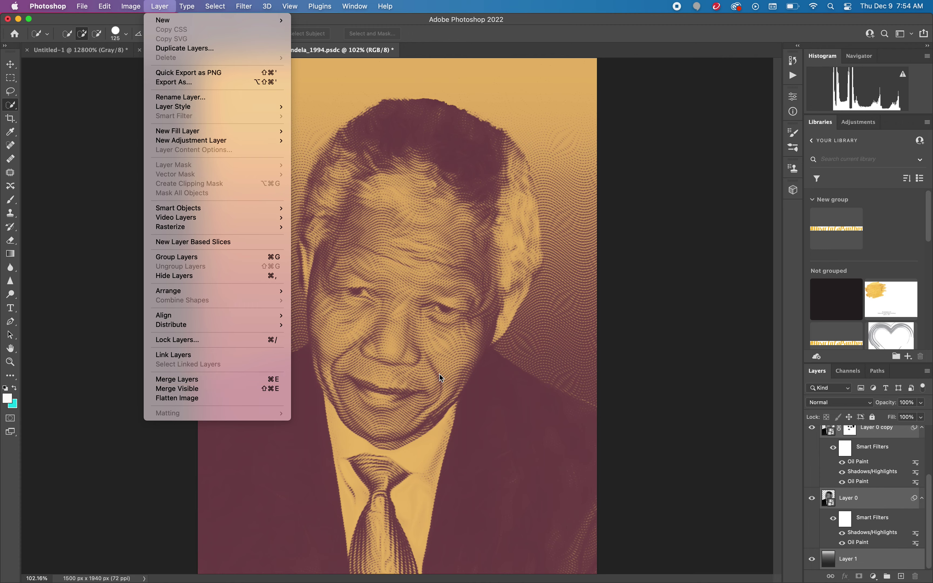
left_click(447, 366)
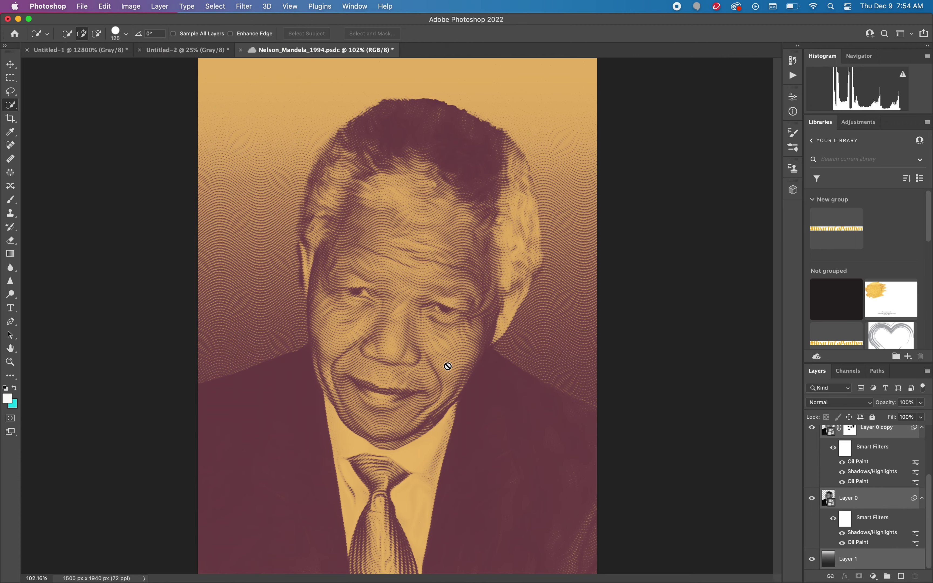
key("super+e")
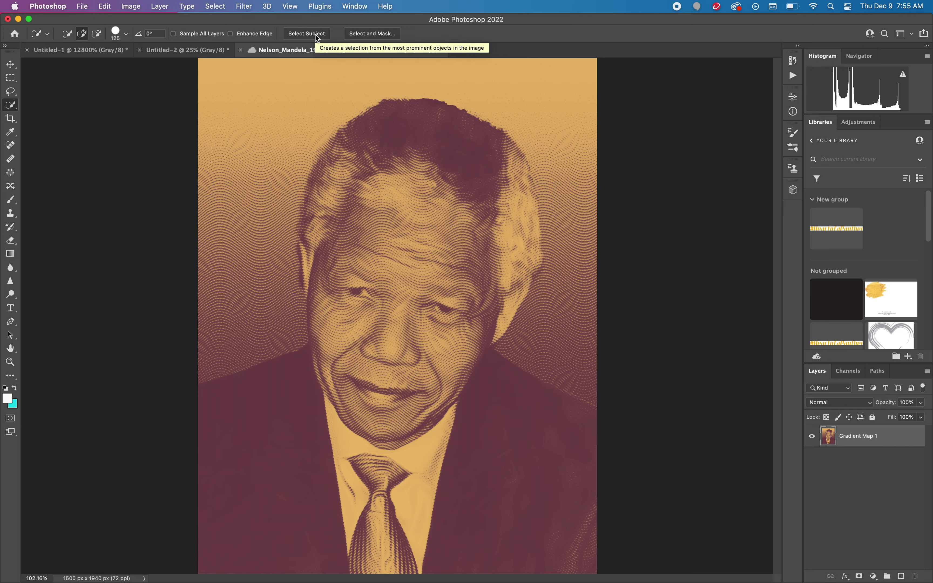
Step: Use the Quick Selection tool's Select Subject to outline the man's head, shoulders and suit
left_click(12, 110)
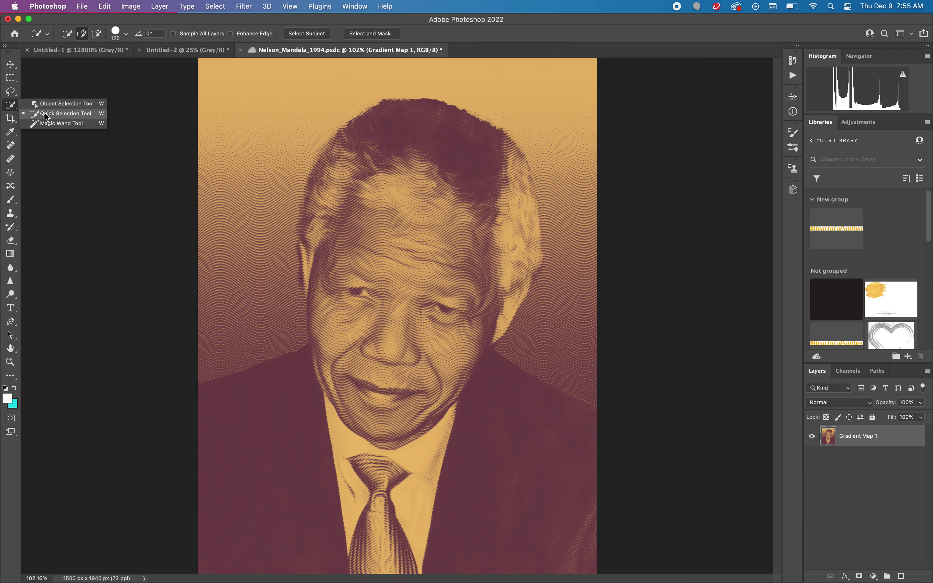
left_click(12, 109)
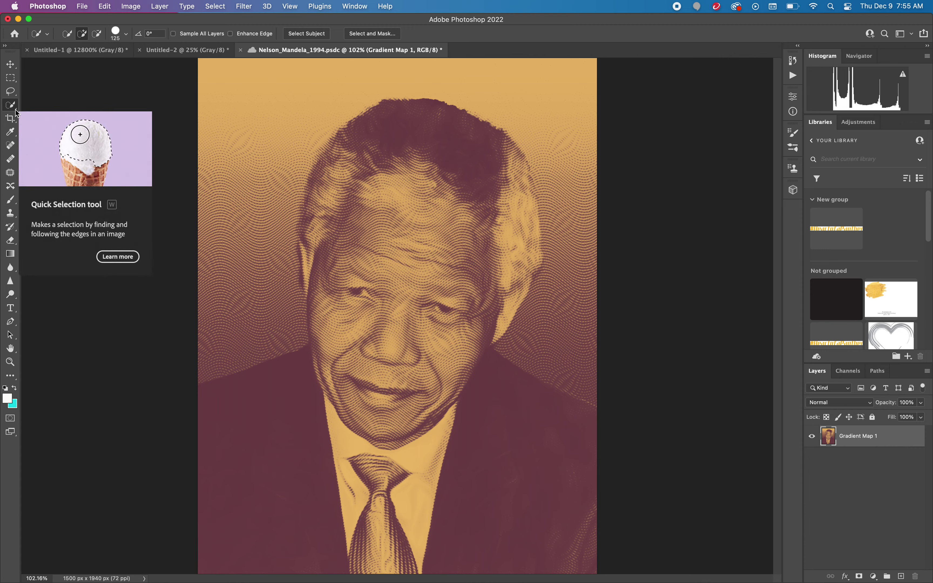
left_click(323, 34)
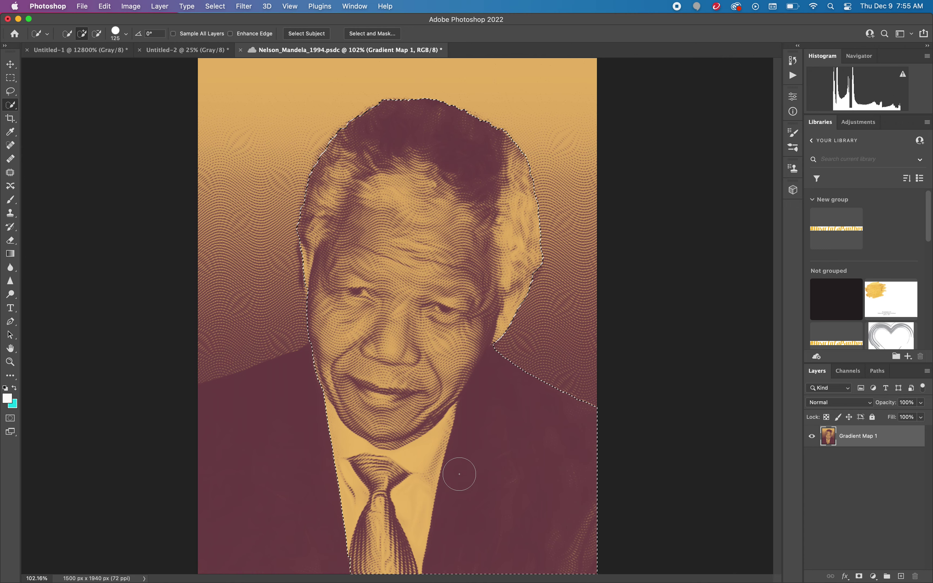
Step: Add the lower-left background beside the shoulder to the selection
left_click(301, 471)
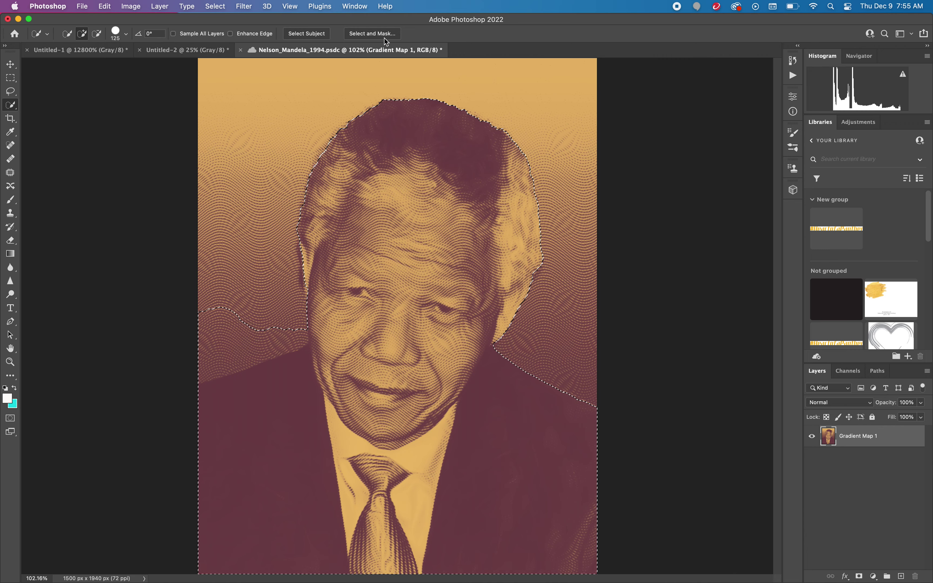
Step: Open Select and Mask, preview in Overlay view, and set the brush to subtract
left_click(372, 34)
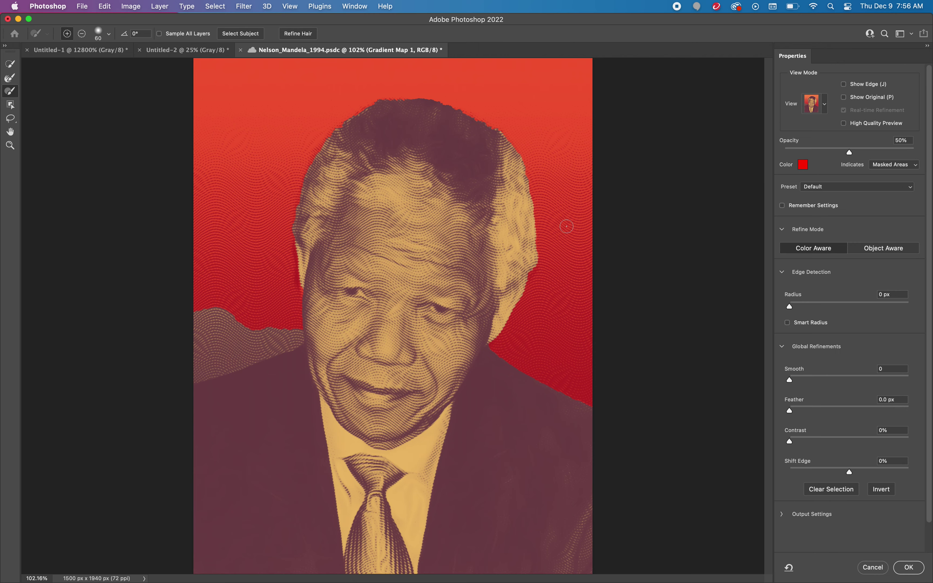
left_click(828, 105)
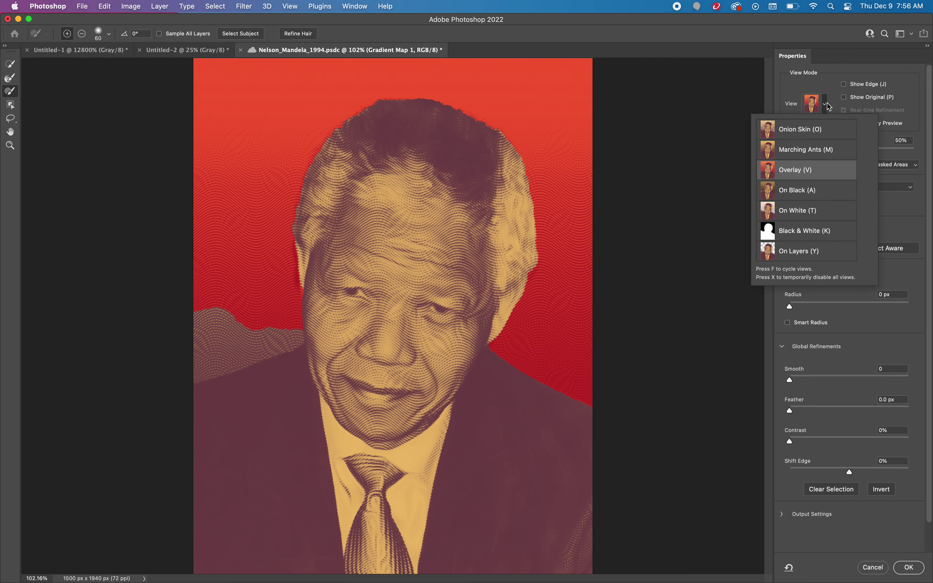
left_click(818, 136)
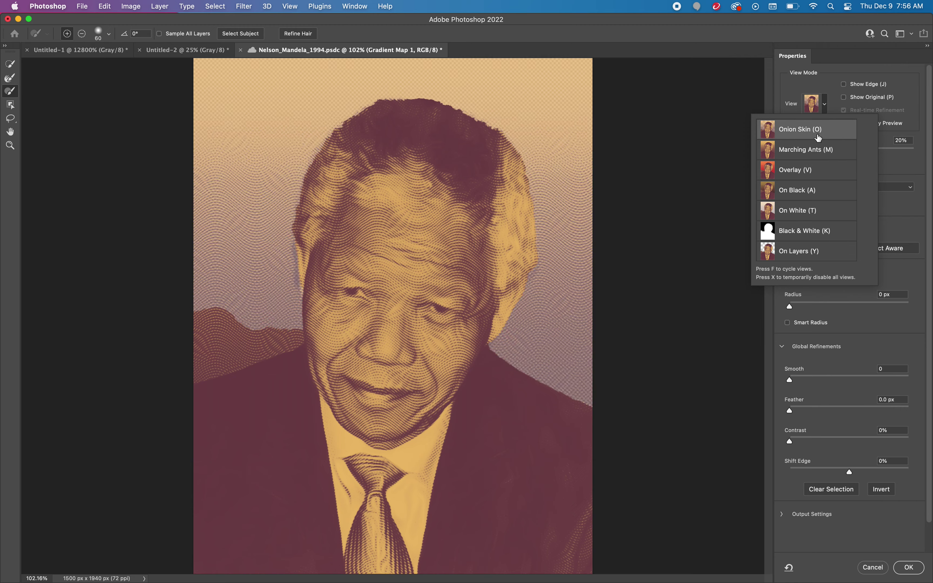
left_click(817, 152)
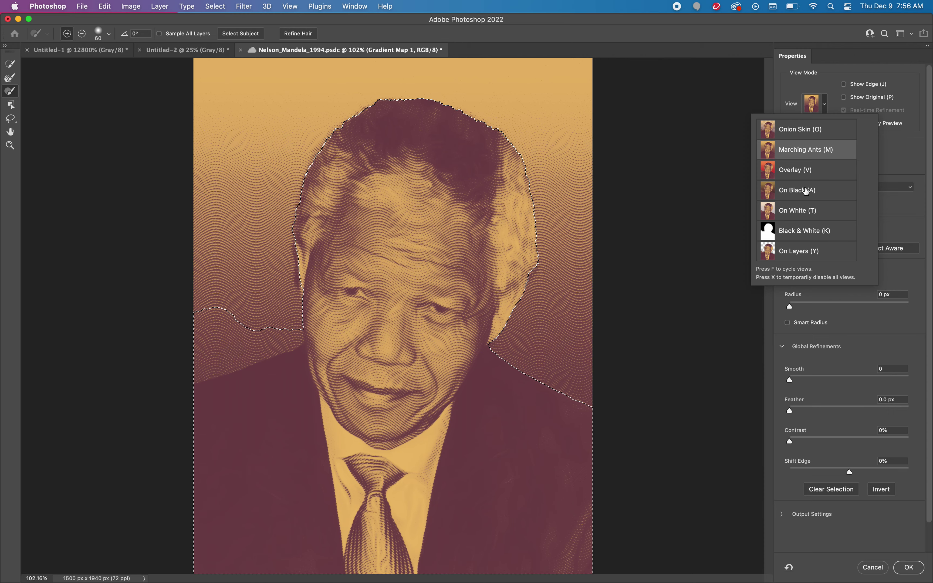
left_click(815, 172)
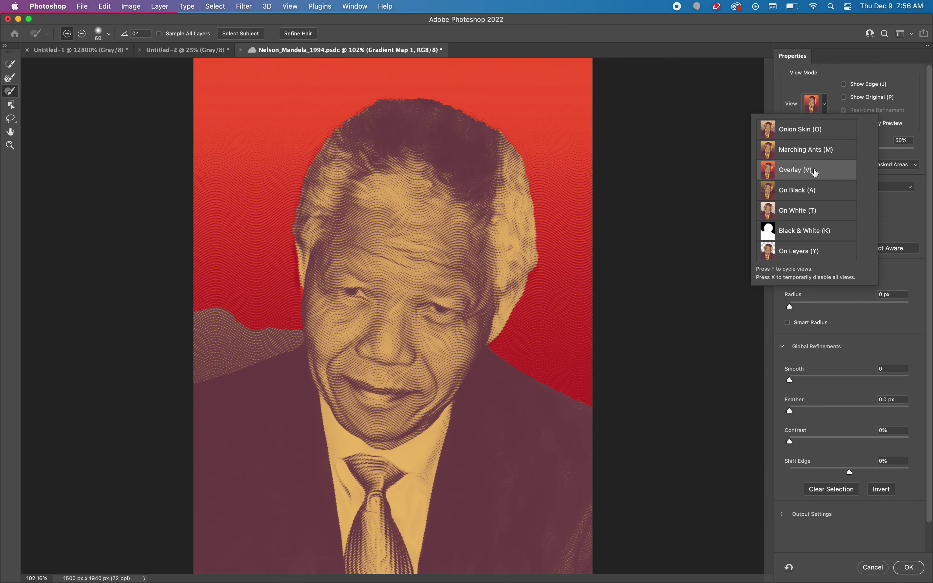
left_click(814, 233)
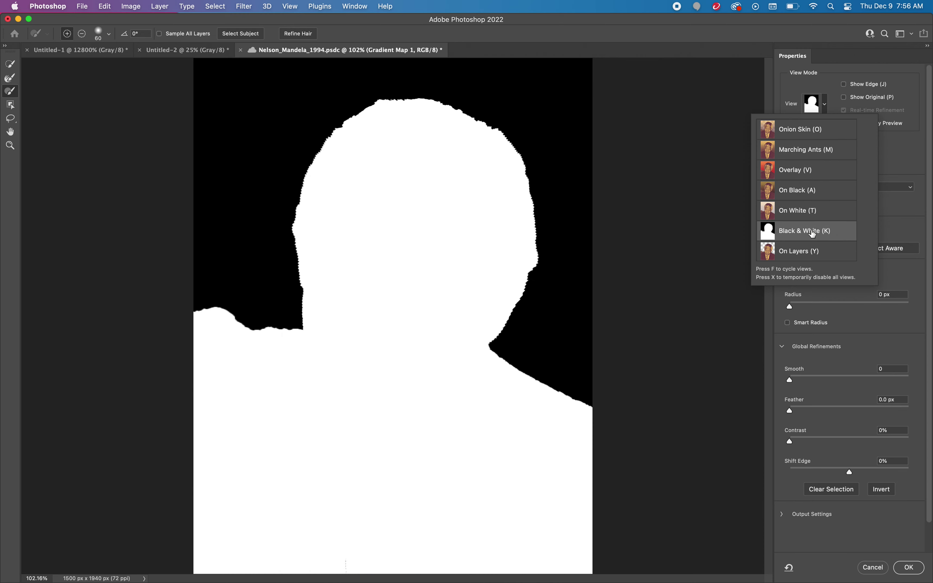
left_click(819, 171)
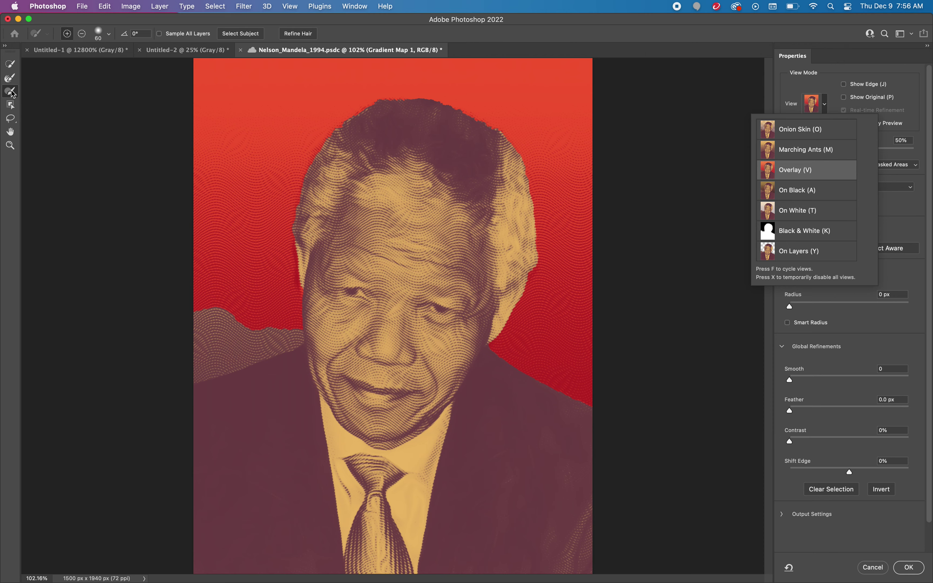
left_click(85, 37)
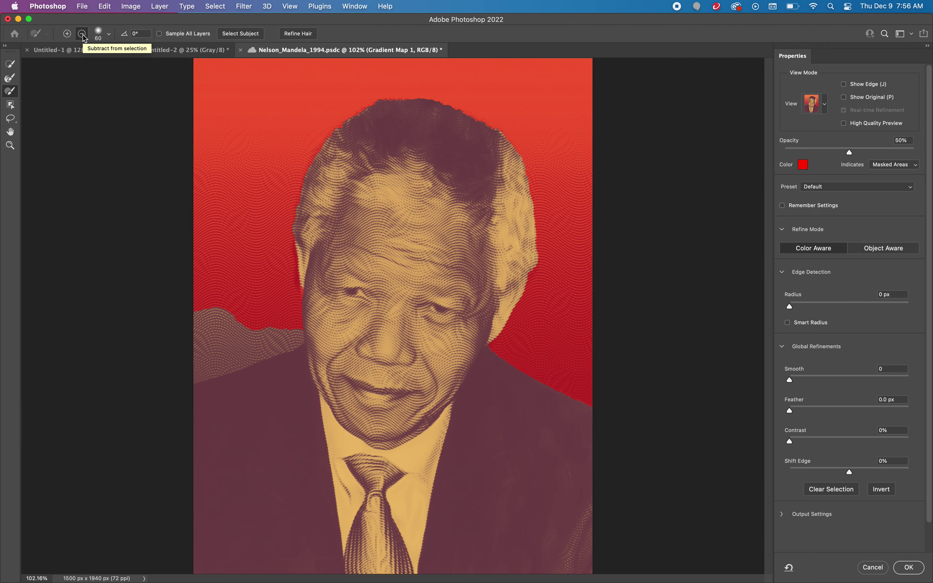
left_click(83, 35)
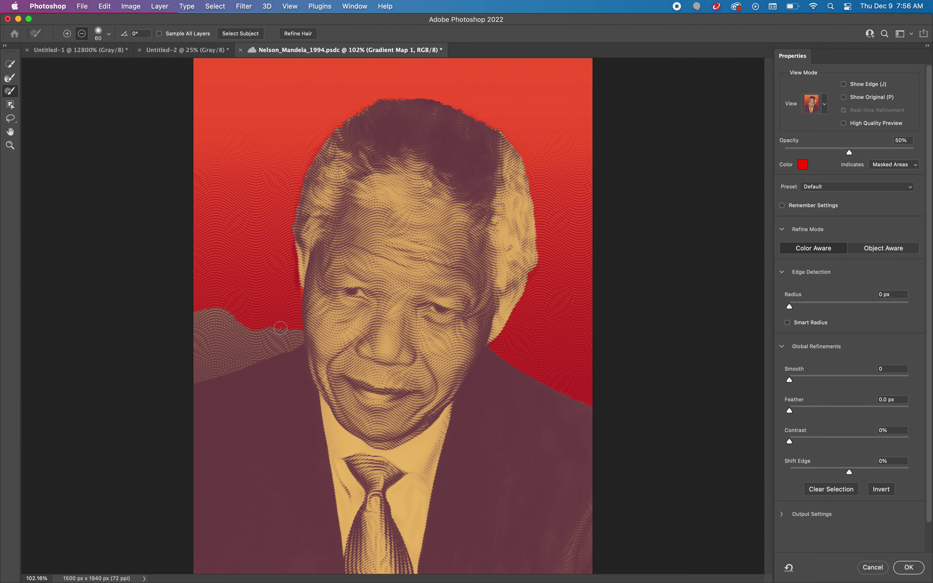
Step: Brush the background out along the left shoulder and zoom in on the face edge
mouse_move(281, 327)
left_mouse_down()
mouse_move(228, 337)
mouse_move(216, 328)
mouse_move(216, 308)
mouse_move(227, 333)
mouse_move(208, 323)
mouse_move(195, 341)
mouse_move(202, 350)
mouse_move(210, 333)
mouse_move(236, 329)
mouse_move(227, 337)
mouse_move(263, 343)
mouse_move(297, 329)
mouse_move(295, 341)
mouse_move(195, 376)
mouse_move(199, 352)
mouse_move(230, 350)
mouse_move(208, 364)
mouse_move(280, 347)
mouse_move(271, 347)
mouse_move(241, 359)
mouse_move(281, 356)
mouse_move(257, 351)
mouse_move(189, 379)
mouse_move(307, 335)
mouse_move(292, 348)
mouse_move(329, 319)
mouse_move(388, 346)
left_mouse_up()
key("z")
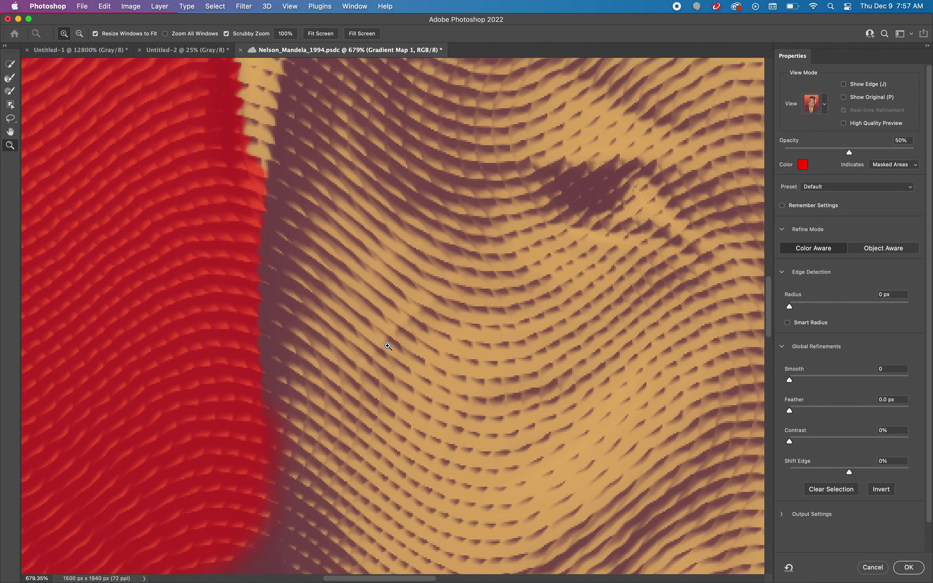
key("r")
mouse_move(316, 210)
left_mouse_down()
mouse_move(333, 390)
mouse_move(347, 242)
left_mouse_up()
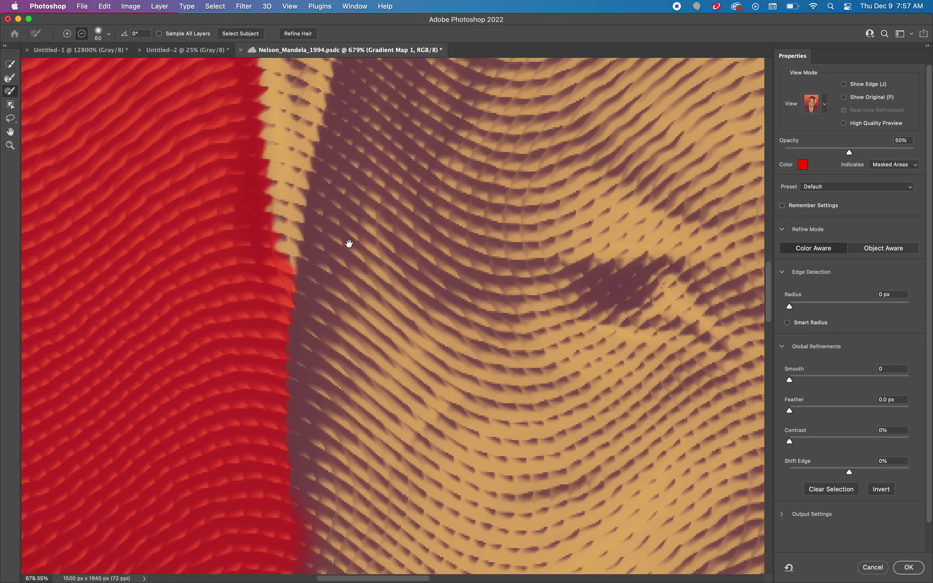
left_click_drag(325, 336, 358, 129)
left_click_drag(346, 254, 383, 65)
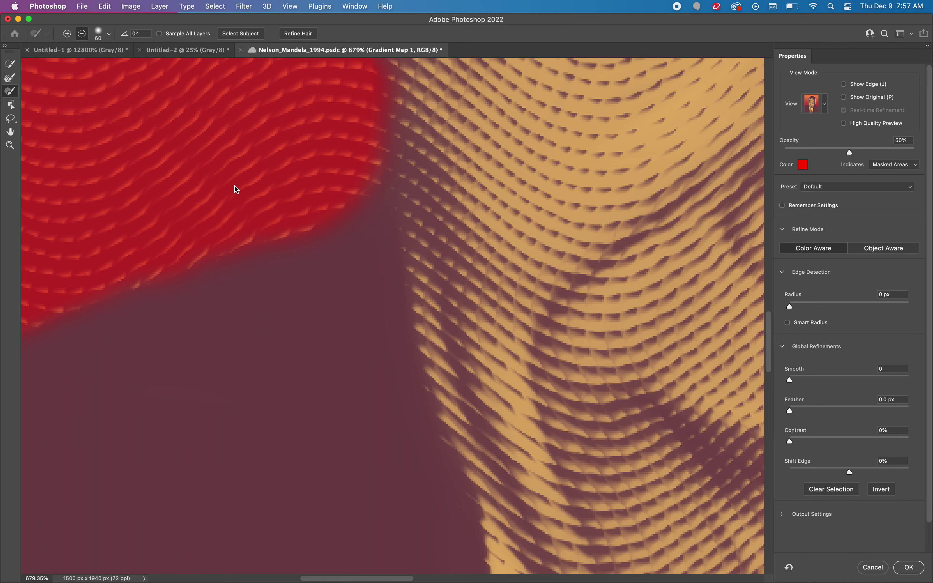
mouse_move(236, 251)
left_mouse_down()
mouse_move(412, 189)
mouse_move(198, 308)
mouse_move(137, 373)
left_mouse_up()
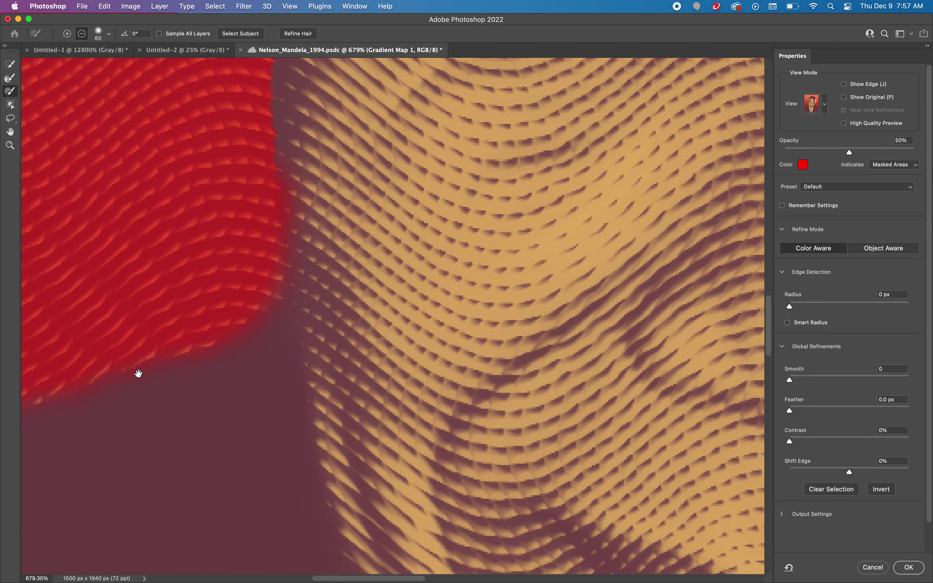
left_click_drag(315, 211, 314, 385)
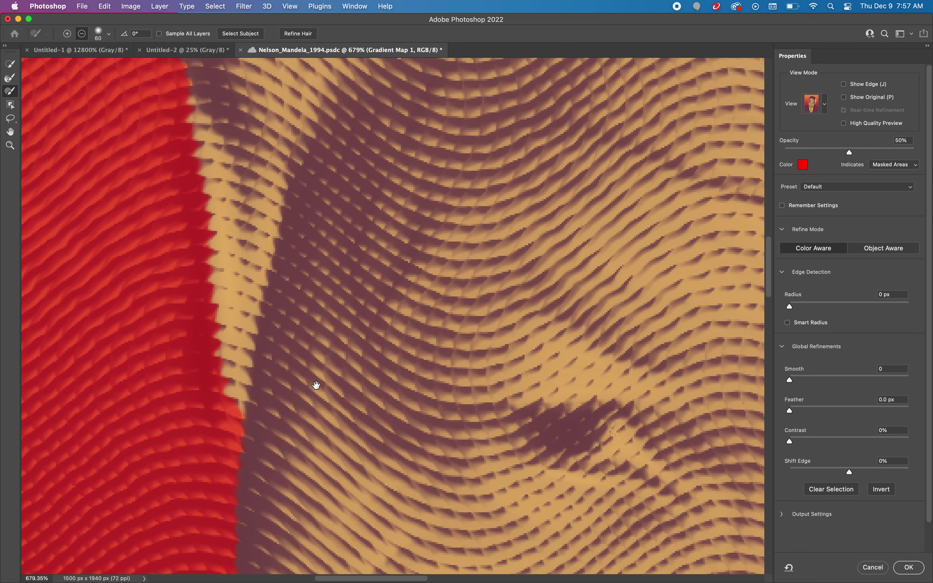
Step: Brush the face edge back into the selection, then fit the whole portrait in view
key("super+minus")
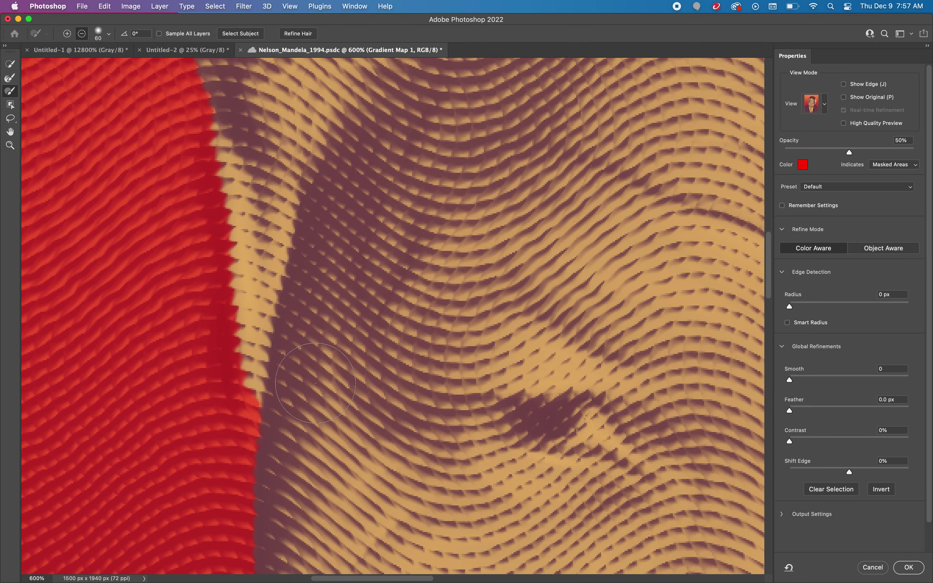
left_click(67, 34)
mouse_move(269, 246)
left_mouse_down()
mouse_move(249, 162)
mouse_move(265, 259)
mouse_move(257, 309)
mouse_move(270, 412)
mouse_move(286, 343)
left_mouse_up()
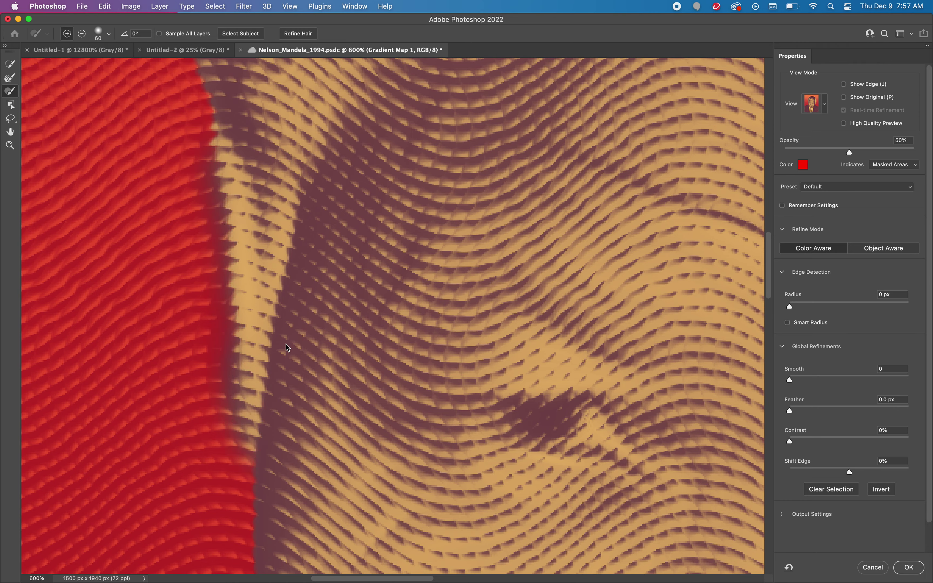
key("super+0")
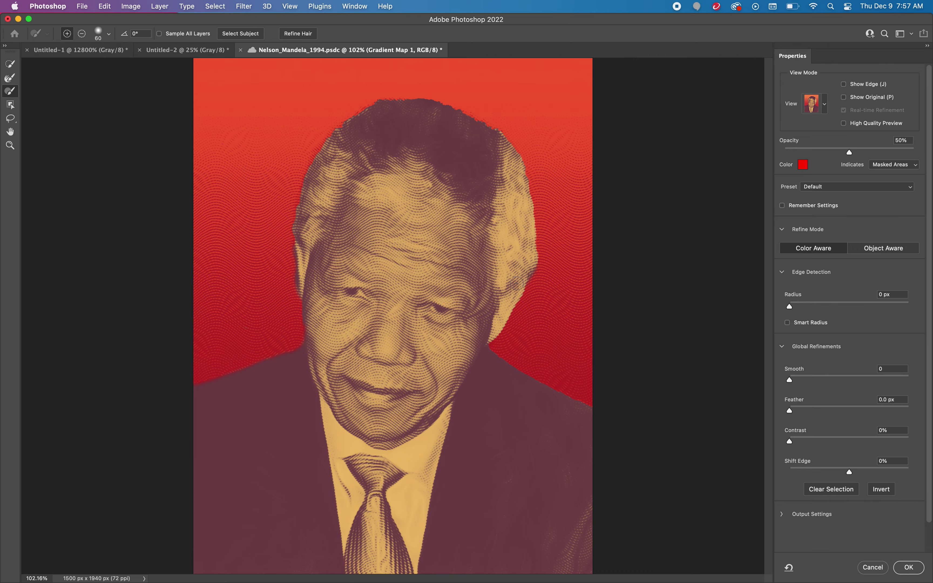
Step: Confirm the refined selection, copy the figure onto a new Layer 1, and select Gradient Map 1
left_click(907, 568)
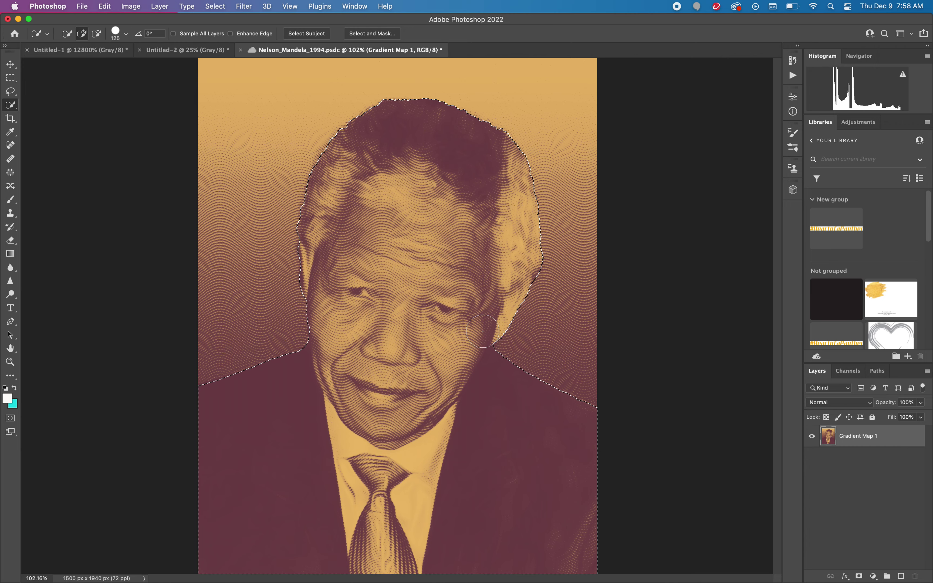
key("super+j")
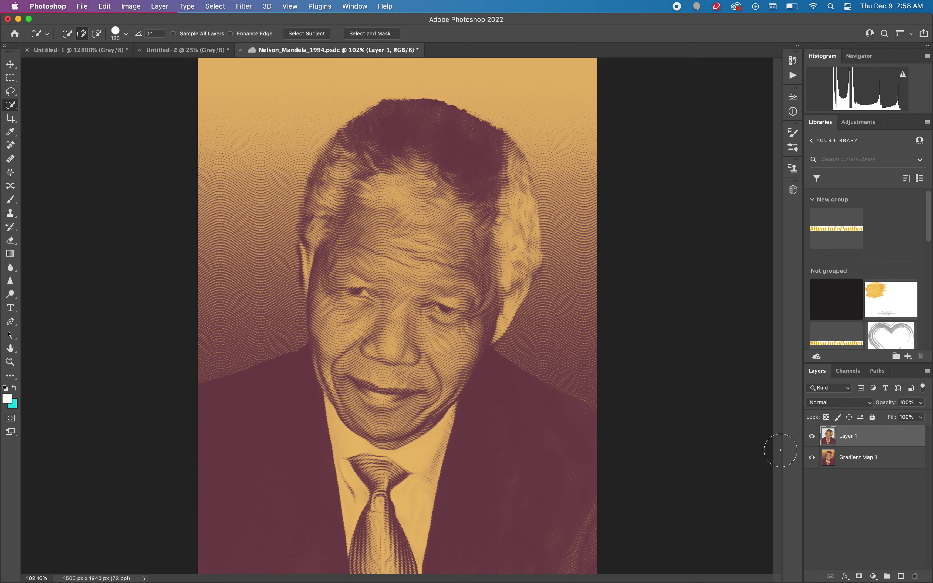
left_click(905, 460)
Step: Delete Gradient Map 1, then undo both the deletion and the layer copy
left_click_drag(905, 460, 915, 576)
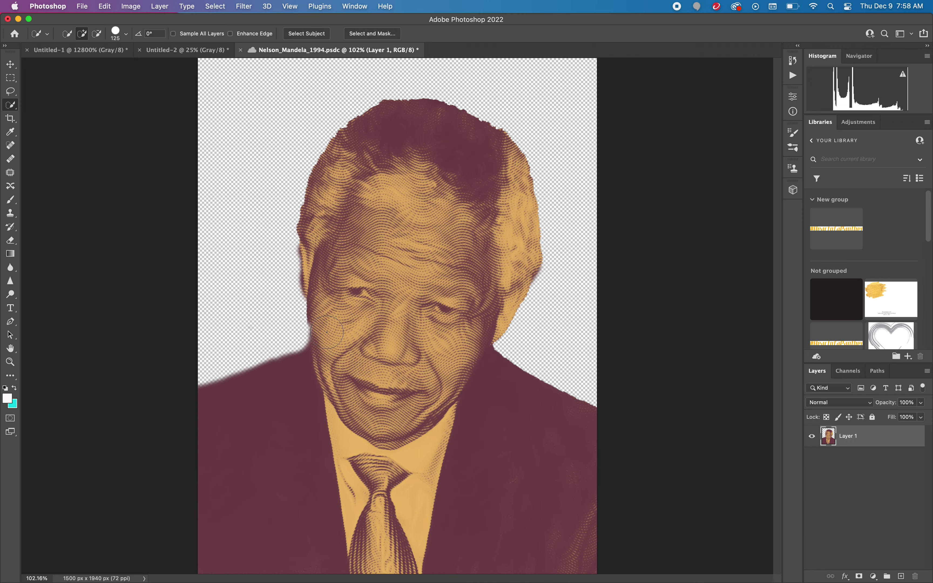
key("super+z")
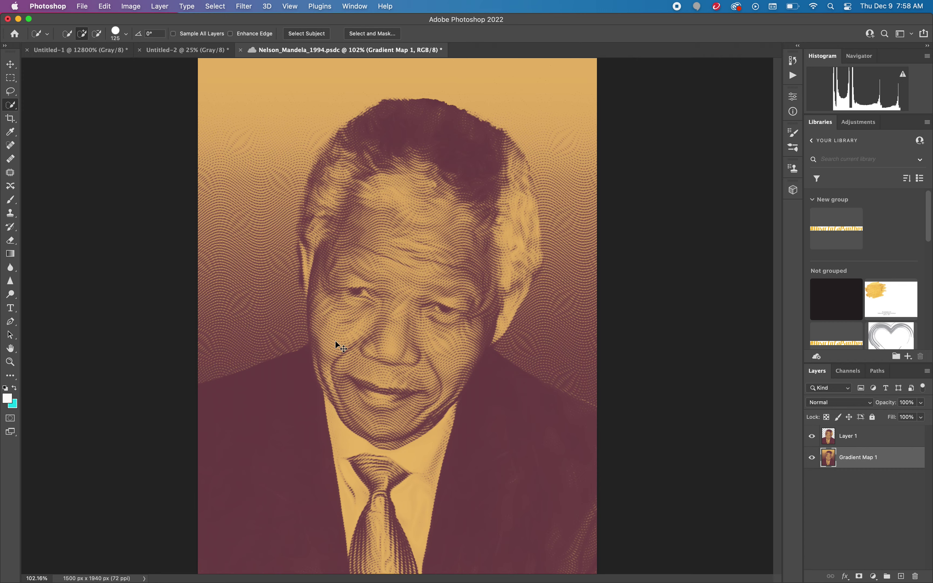
key("super+z")
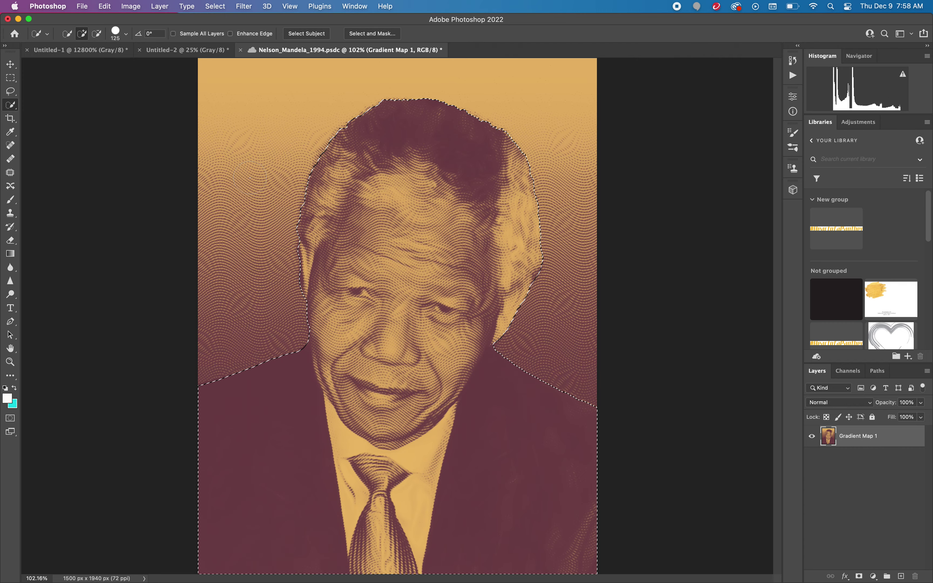
Step: Reconfirm the selection in Select and Mask and copy the figure onto a new layer
left_click(372, 33)
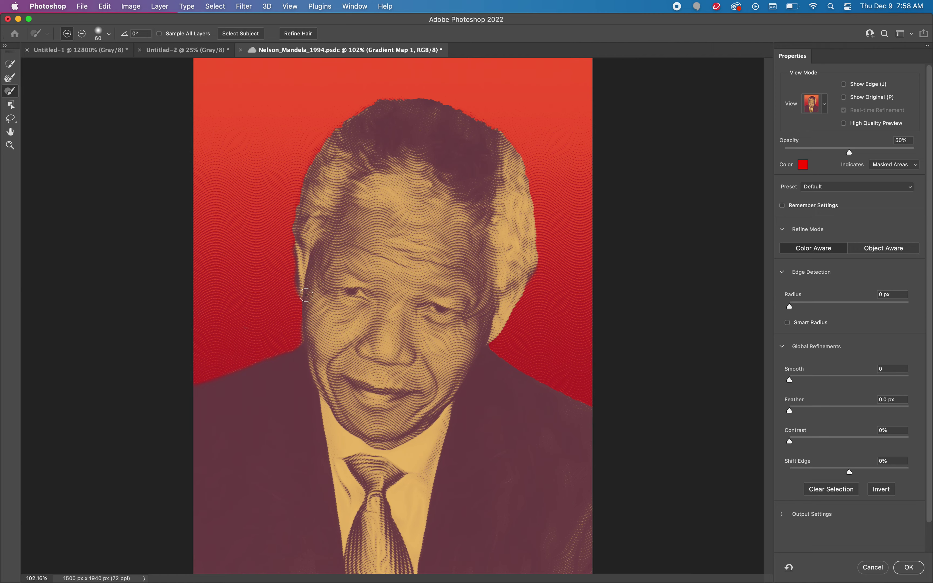
left_click(908, 567)
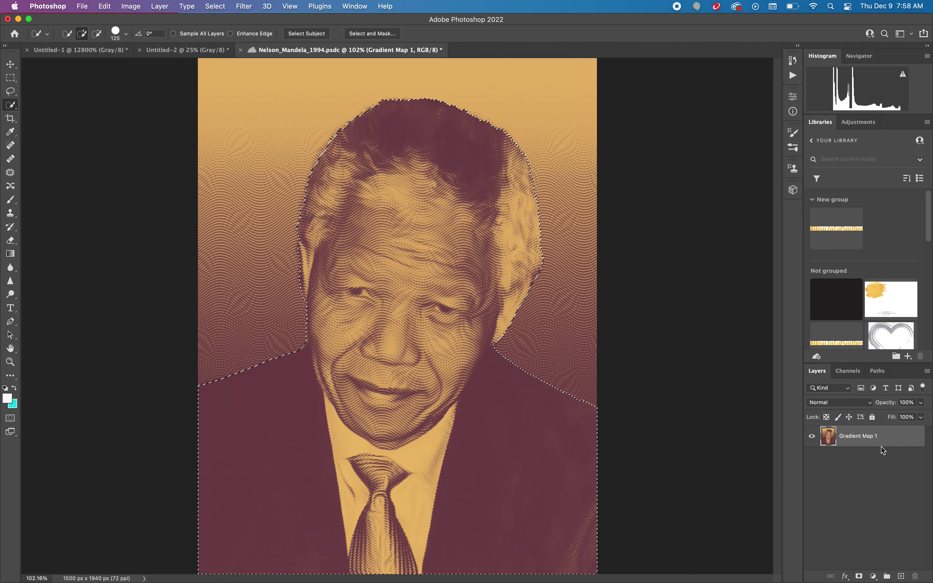
key("super+j")
Step: Delete the Gradient Map 1 layer, leaving only Layer 1, and bring up Layer 1's context menu
left_click(886, 461)
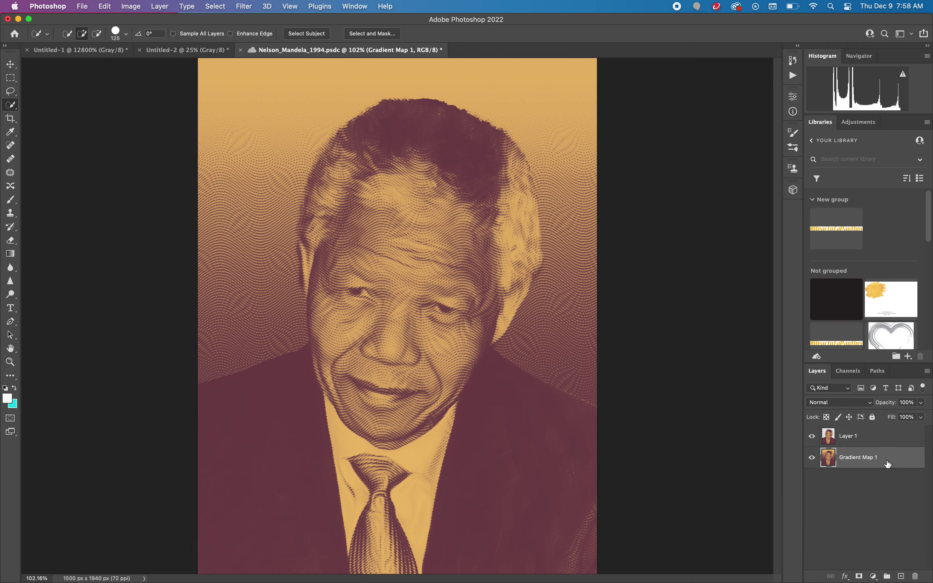
left_click_drag(902, 459, 915, 575)
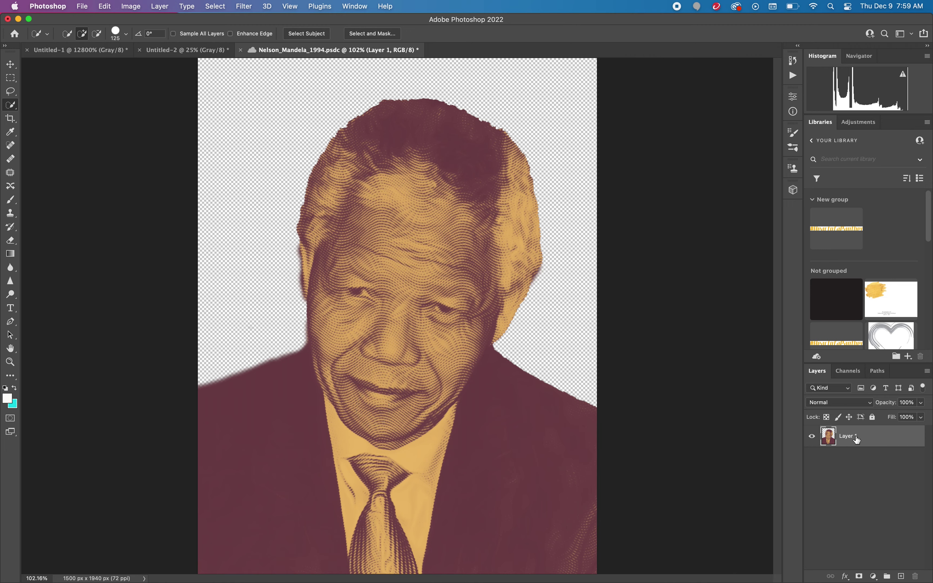
right_click(884, 439)
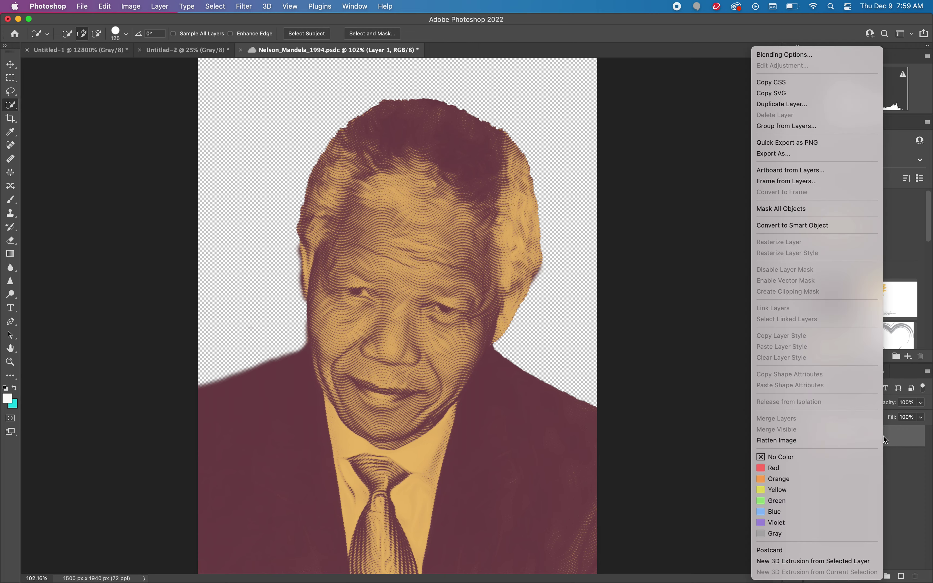
Step: Quick Export Layer 1 as a PNG named NelsonMandela, saved to the Desktop
left_click(833, 146)
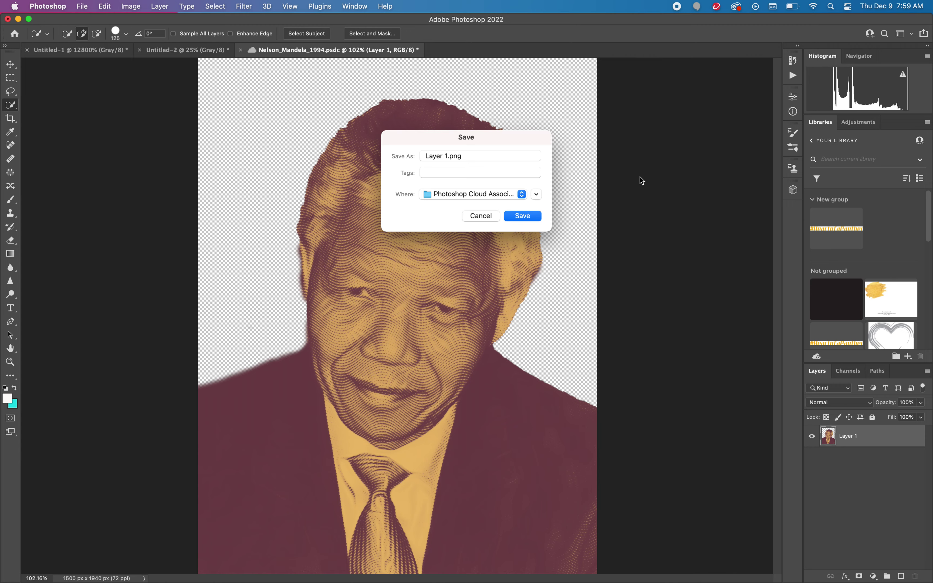
left_click(447, 157)
key("BackSpace")
key("BackSpace")
key("BackSpace")
key("BackSpace")
key("BackSpace")
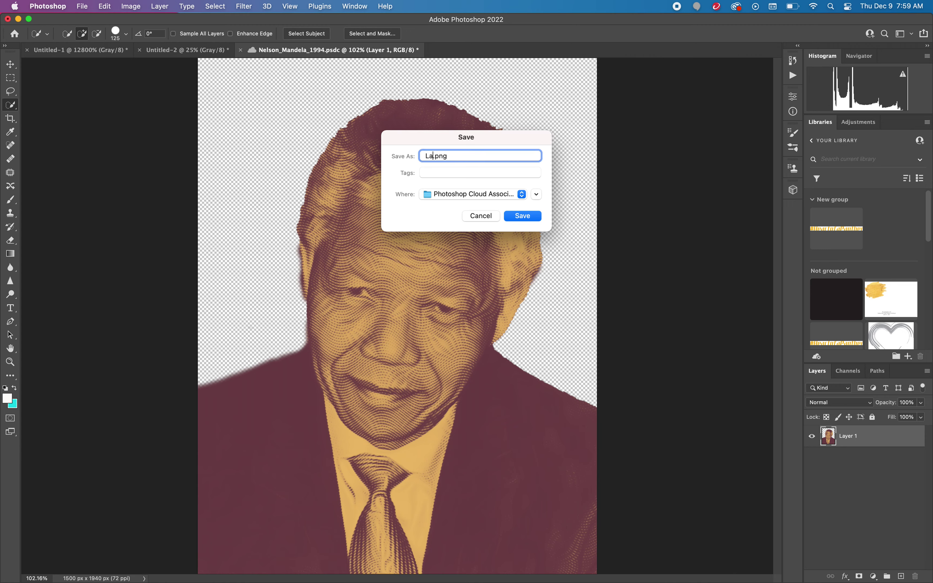
key("BackSpace")
key("BackSpace")
type("NelsonMandela")
left_click(443, 194)
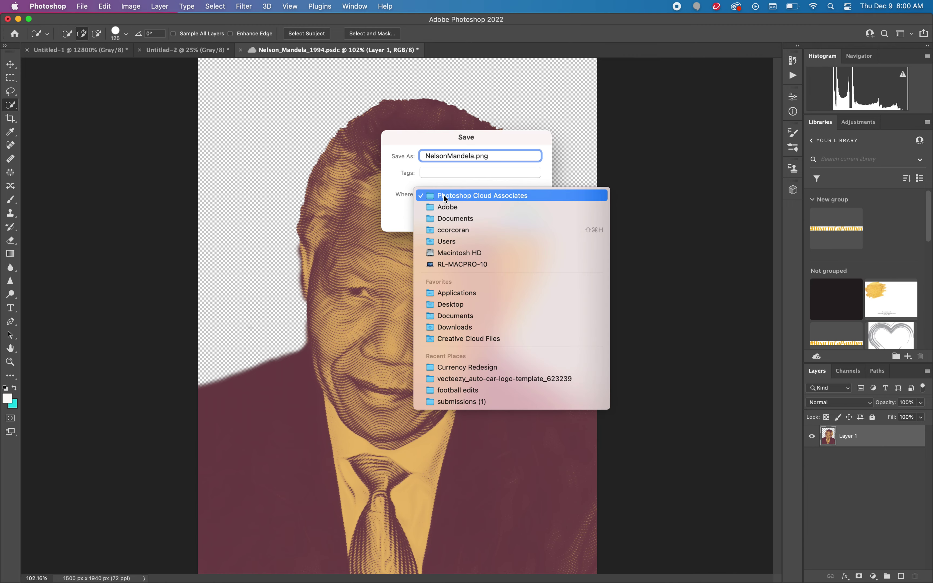
left_click(464, 305)
left_click(522, 216)
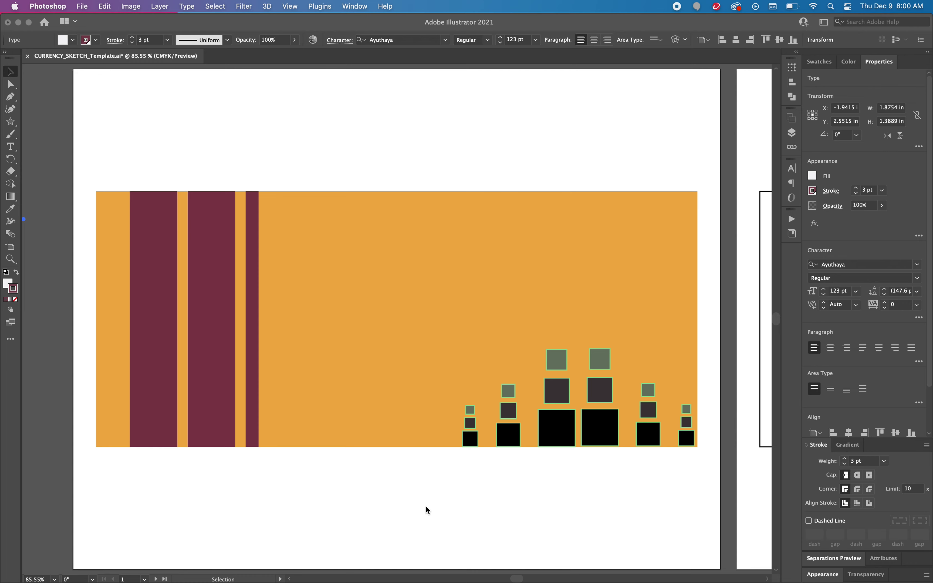
Step: In Illustrator, place NelsonMandela.png from the Desktop into the currency template
left_click(131, 170)
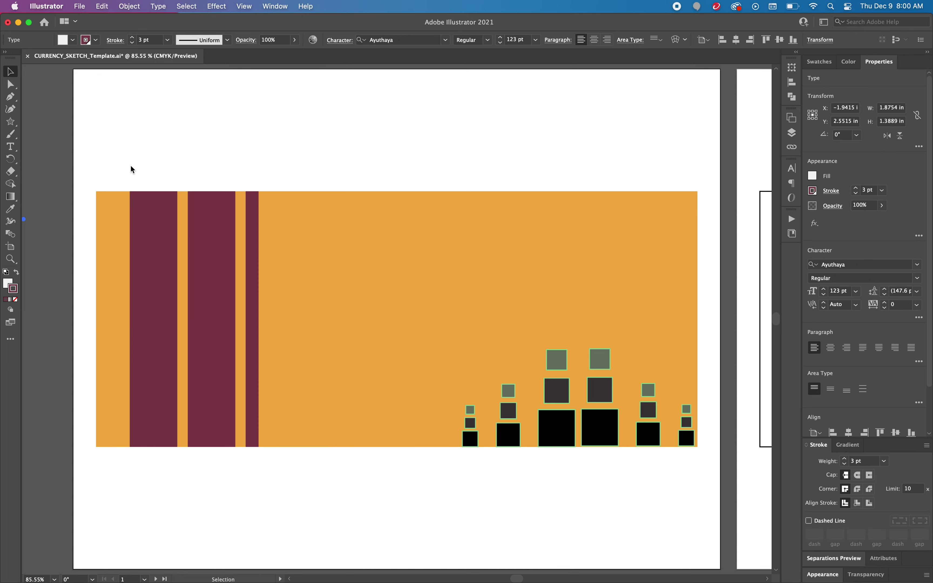
left_click(79, 6)
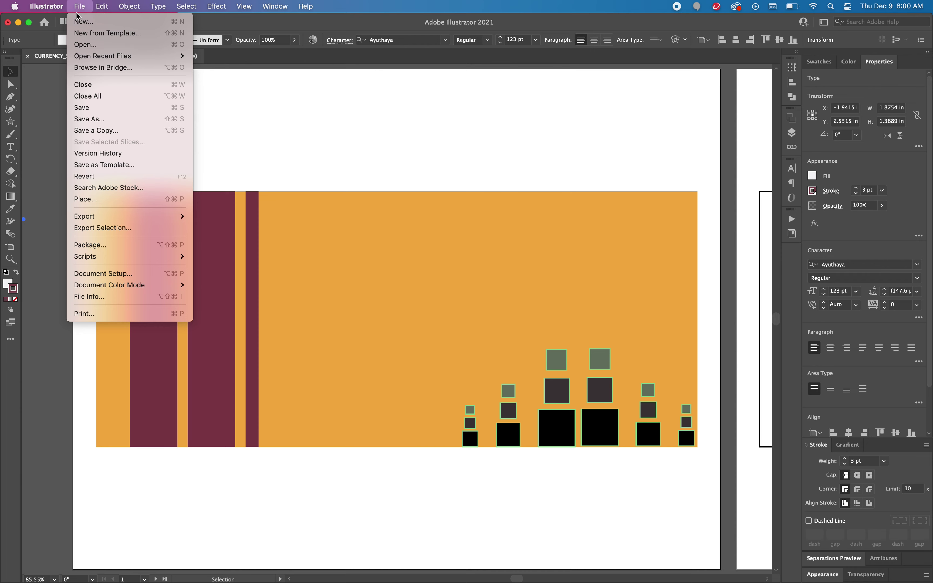
left_click(99, 199)
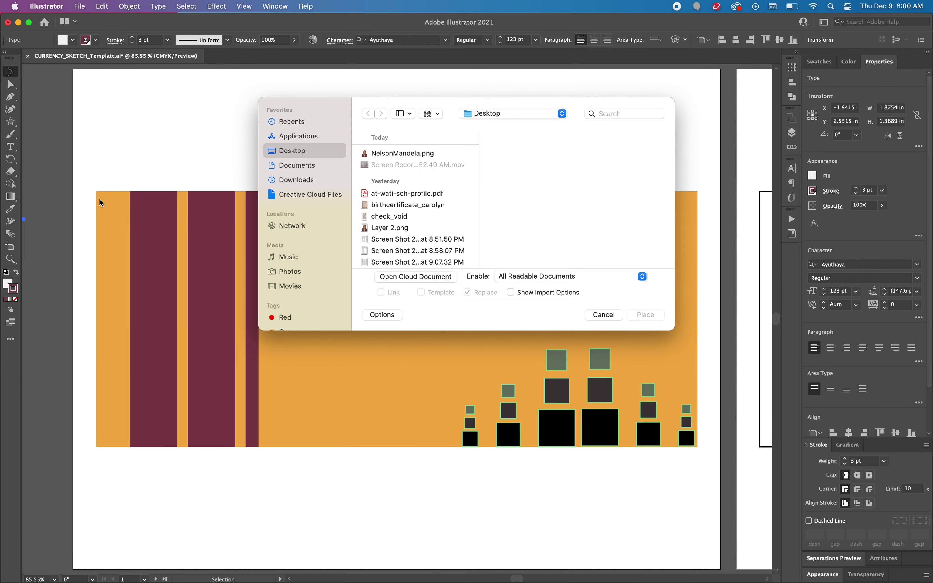
left_click(407, 154)
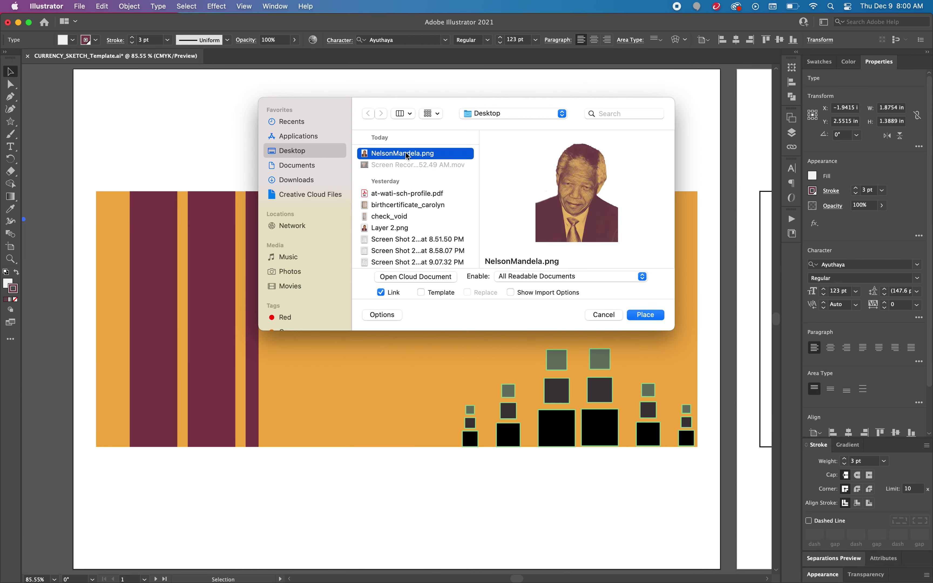
left_click(643, 315)
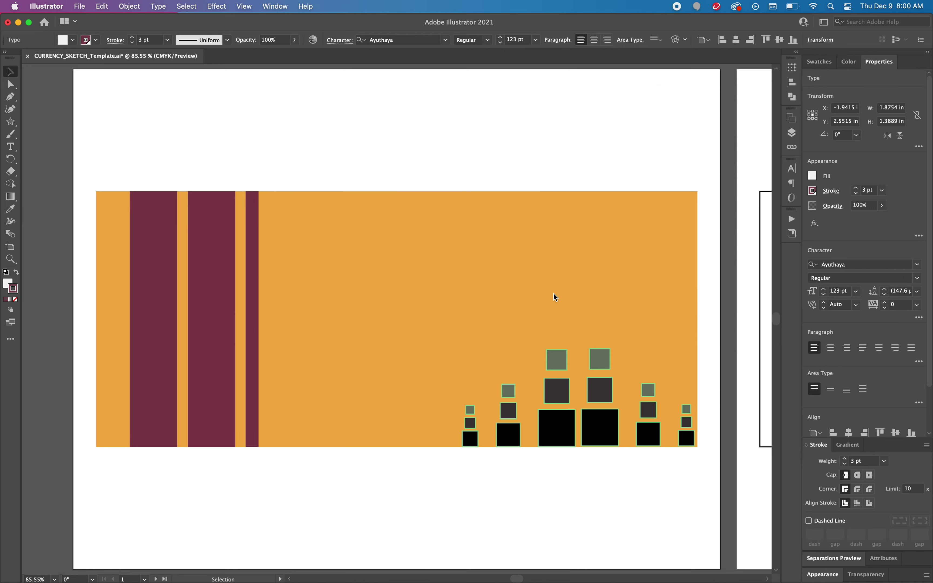
Step: Place NelsonMandela.png and scale it down to about 3.74 × 4.83 in on the orange banner
left_click(444, 259)
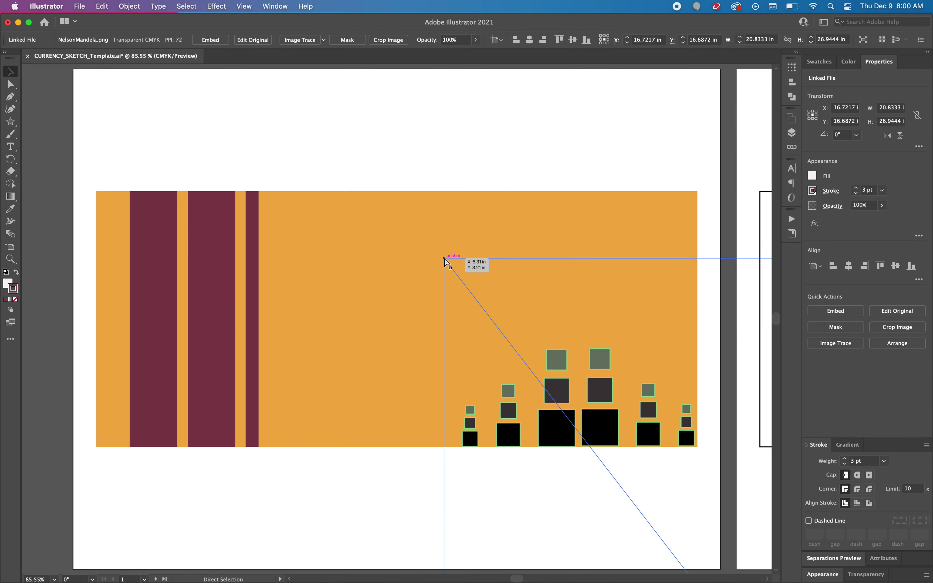
key("super+minus")
key("super+minus")
key("super+minus")
key("super+minus")
key("super+minus")
key("v")
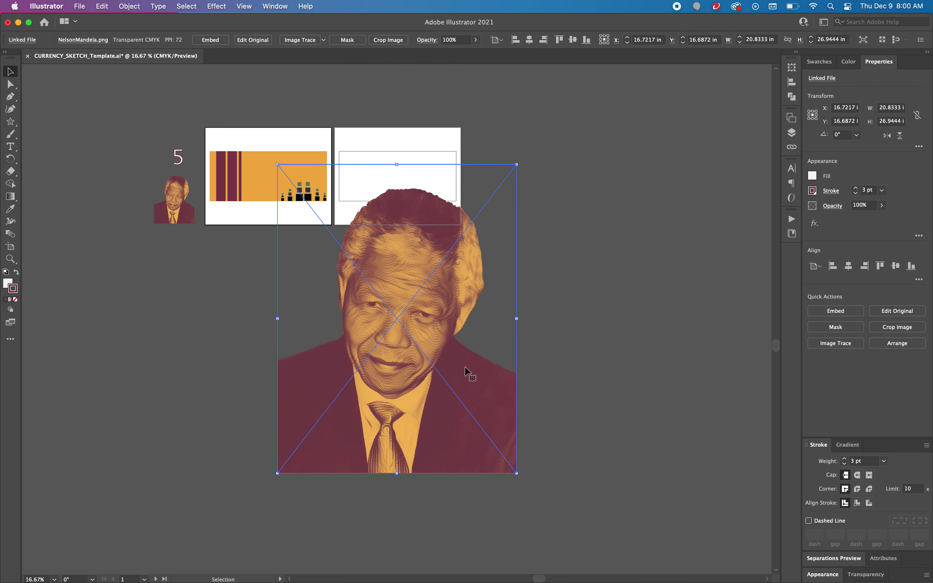
key("z")
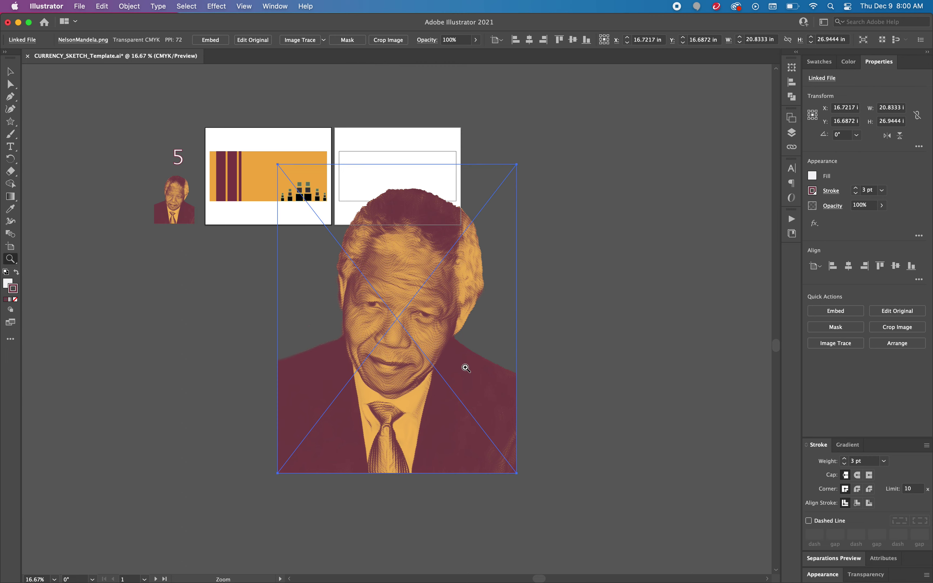
left_click_drag(465, 368, 512, 423)
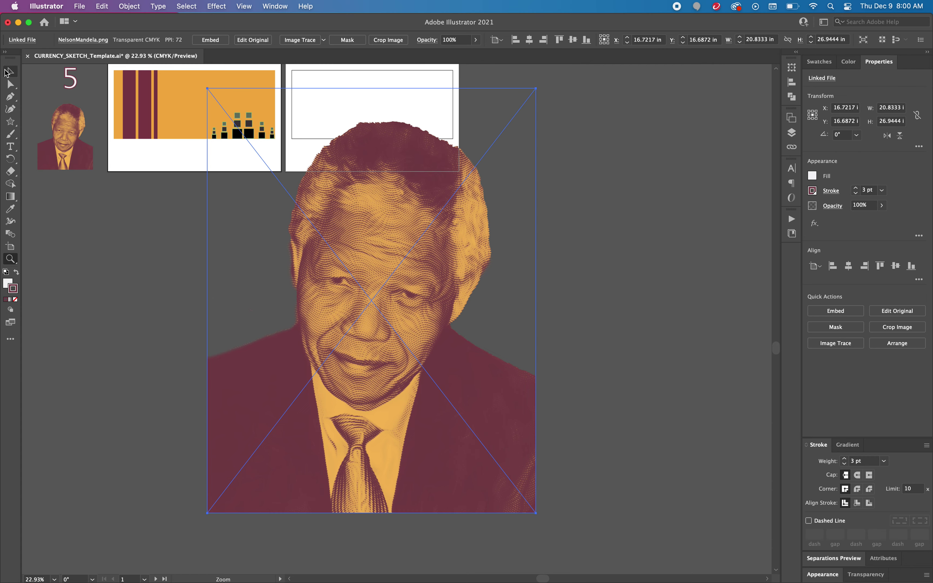
left_click(12, 72)
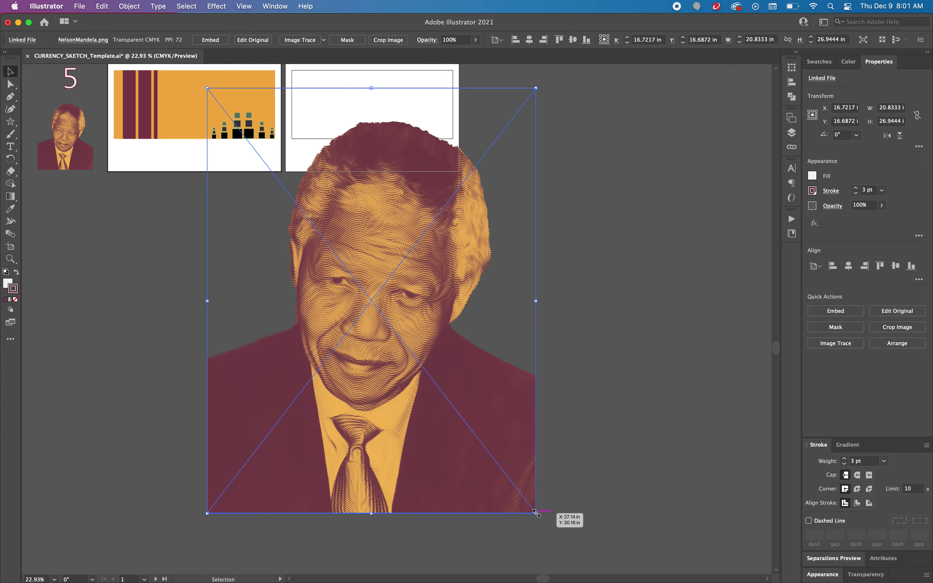
left_click_drag(536, 512, 266, 252)
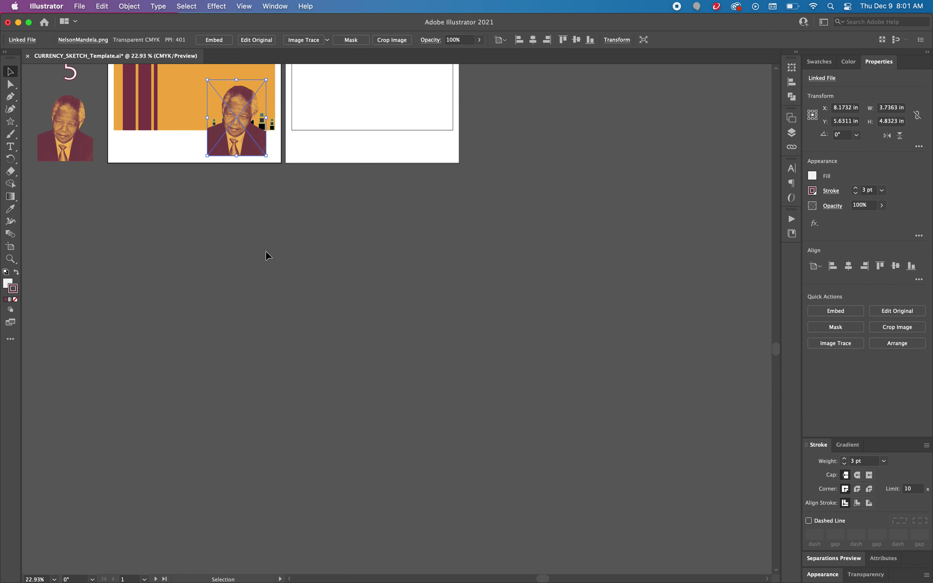
key("super+0")
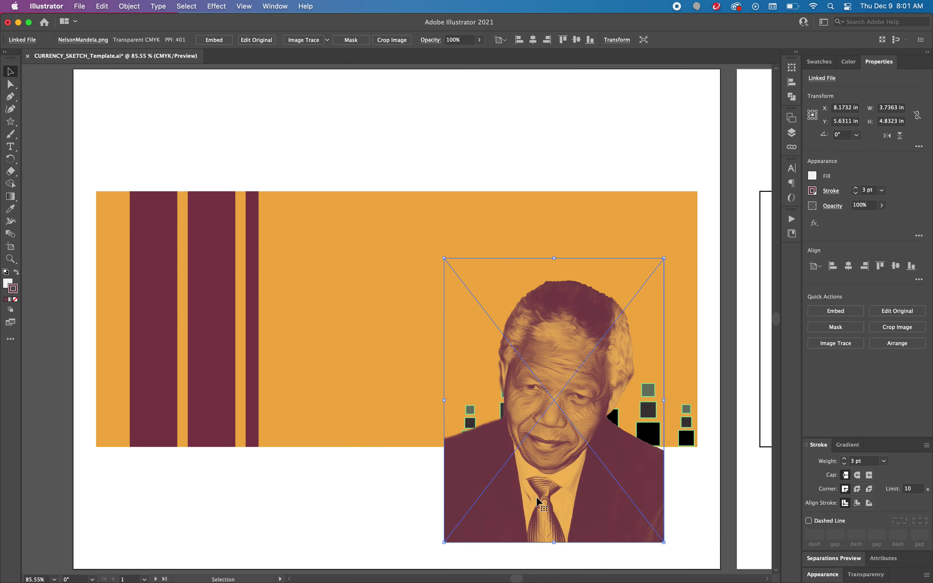
Step: Move the portrait beside the maroon stripes and resize it to about 3.17 × 4.10 in
left_click_drag(553, 499, 368, 403)
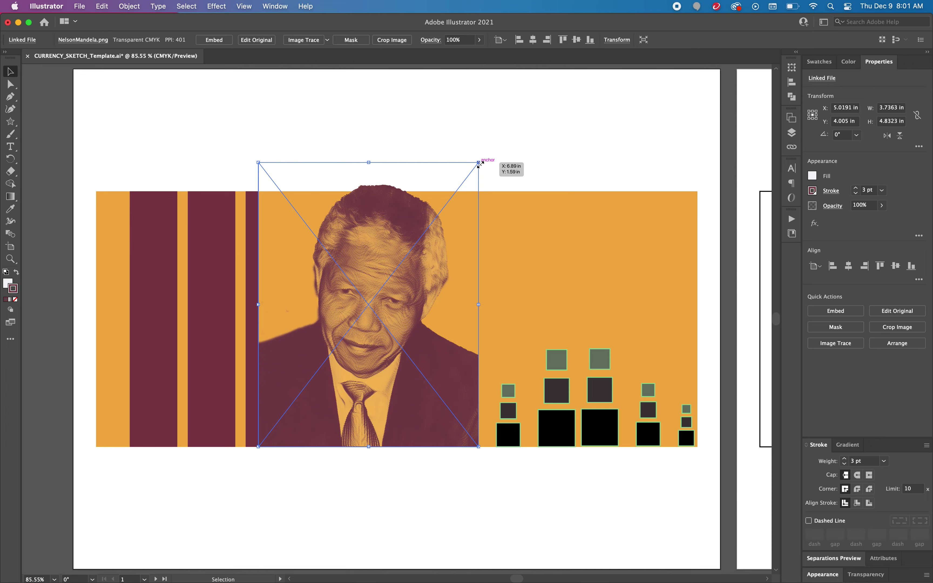
left_click_drag(479, 164, 452, 207)
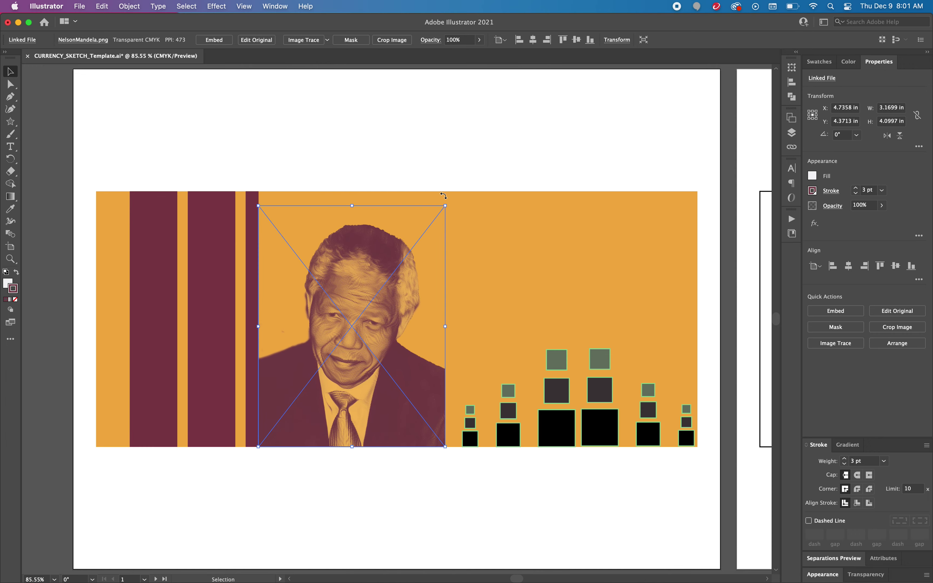
left_click(427, 164)
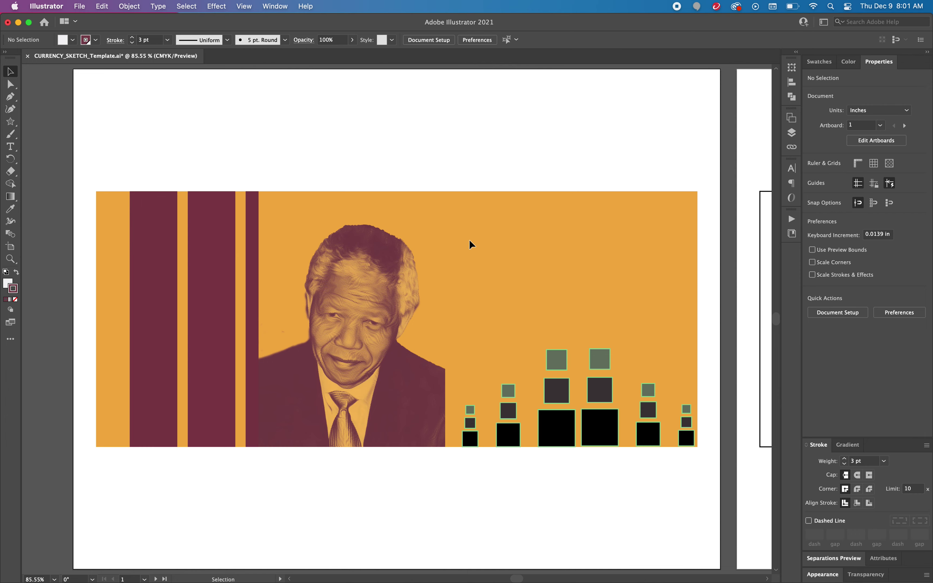
left_click(373, 341)
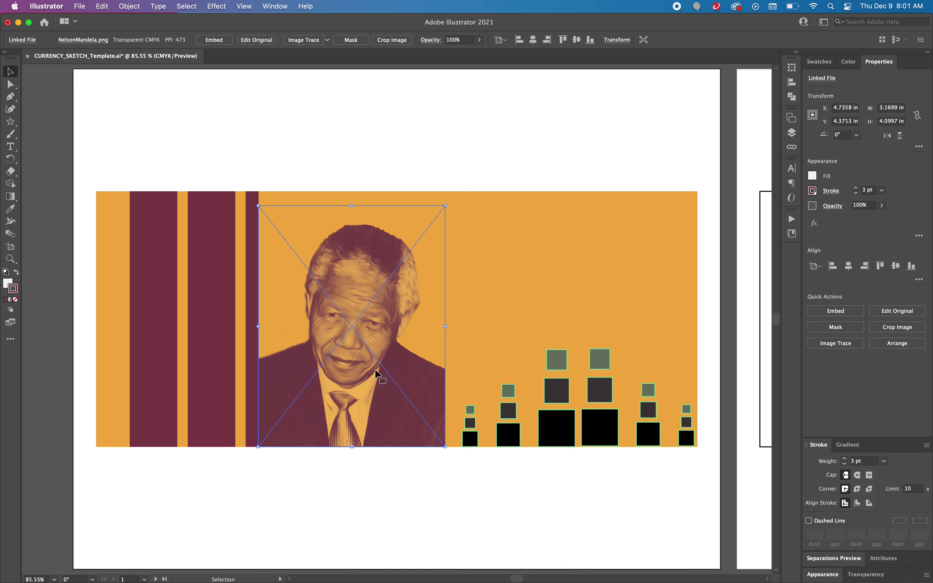
Step: Fill the third stack's large black bottom square with maroon sampled from the portrait
left_click(197, 333)
left_click(156, 339)
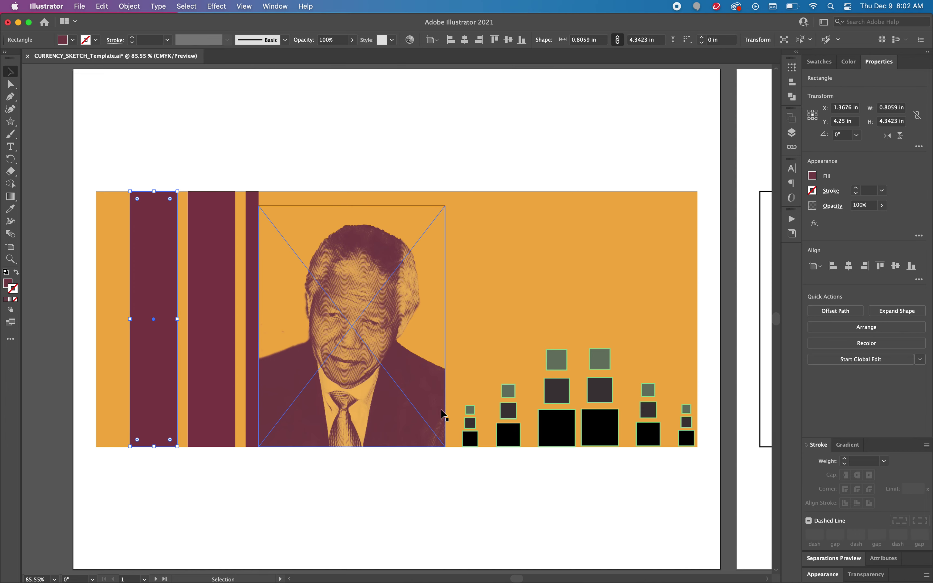
left_click(559, 429)
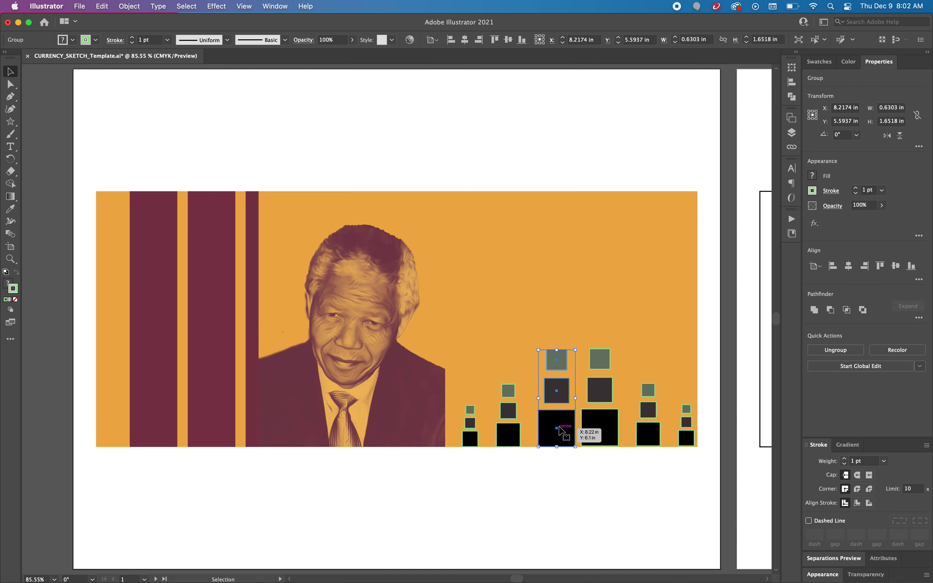
left_click(500, 350)
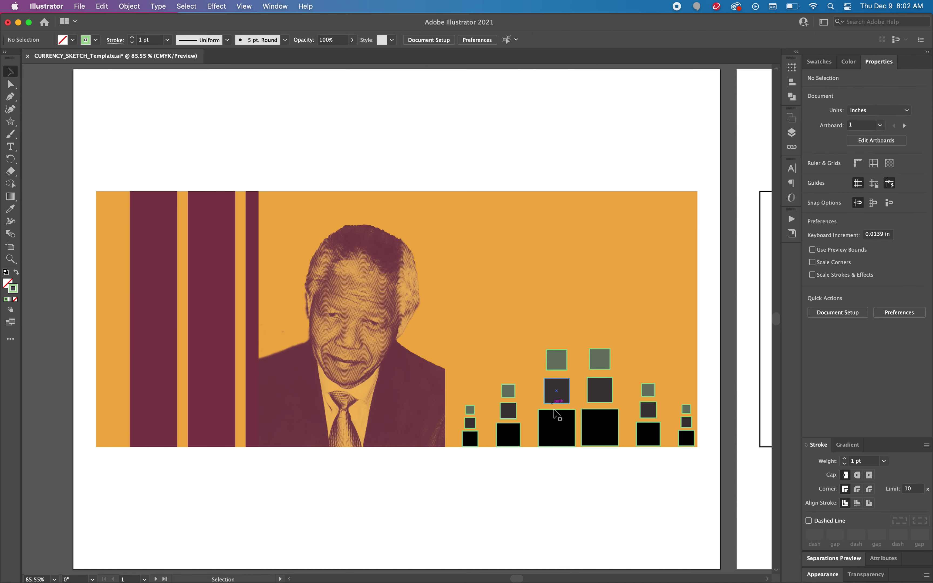
left_click(557, 415)
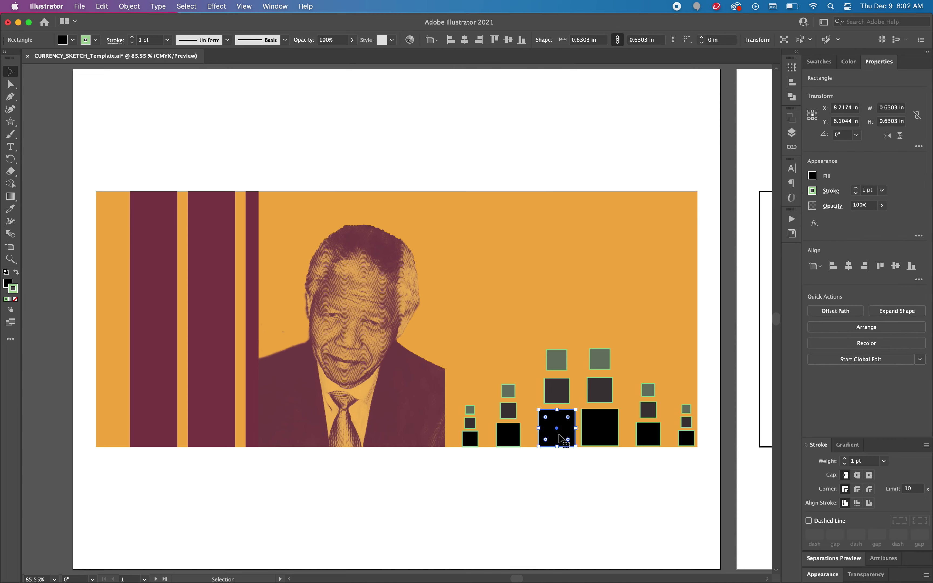
key("i")
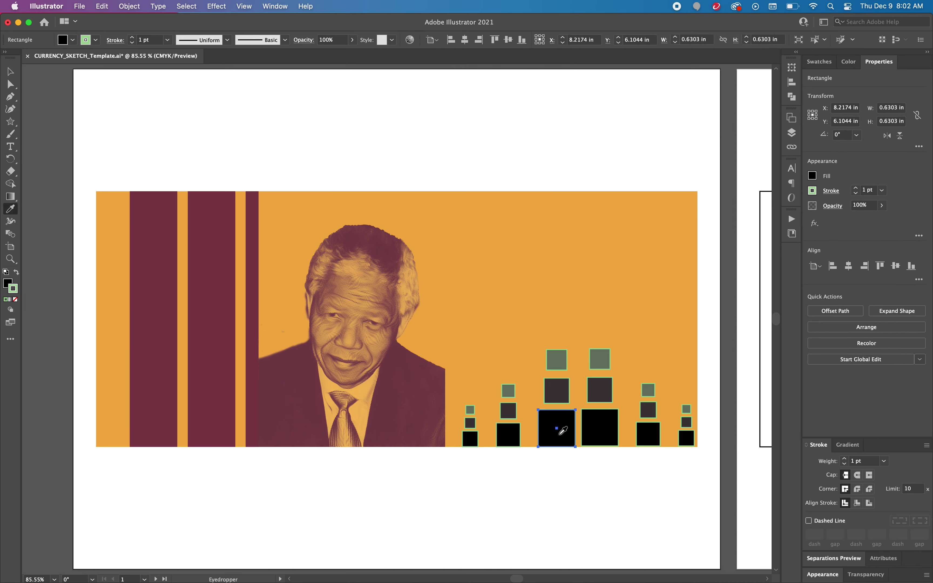
left_click(422, 380)
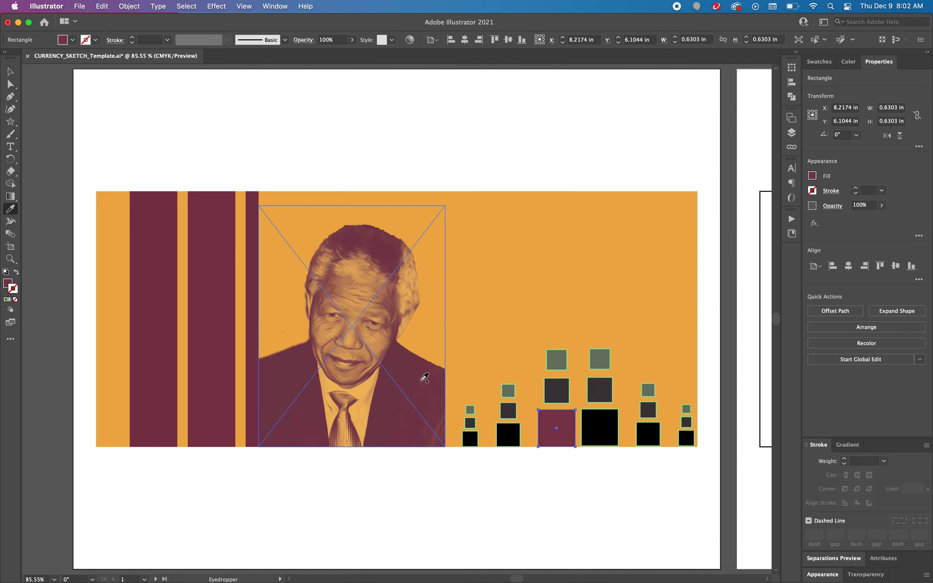
left_click(10, 71)
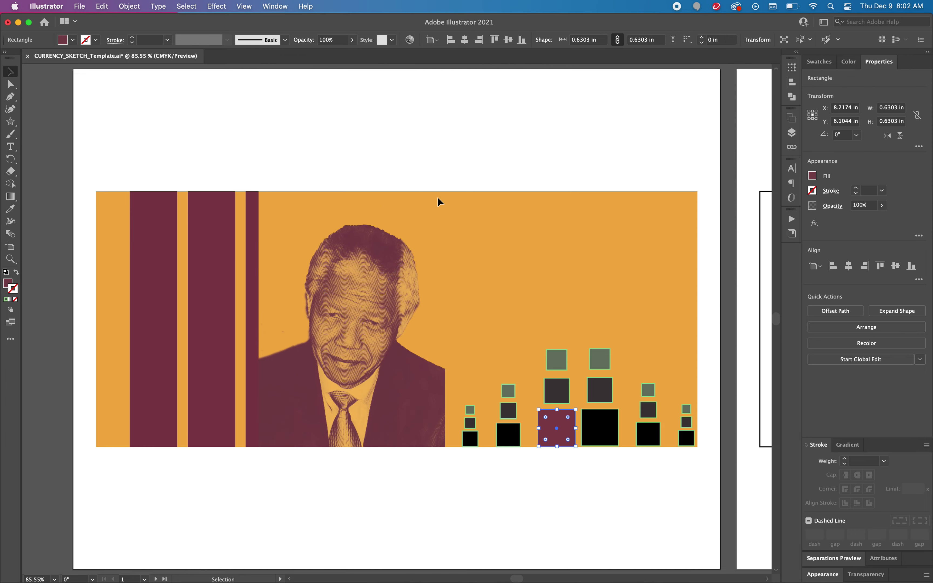
left_click(613, 430)
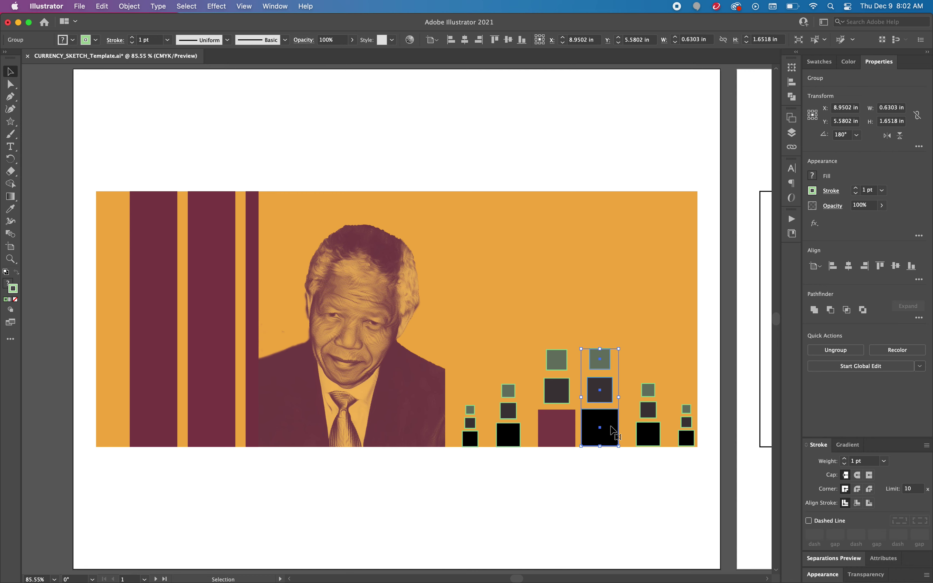
Step: Ungroup the fourth, fifth and rightmost square stacks into separate squares
left_click(844, 350)
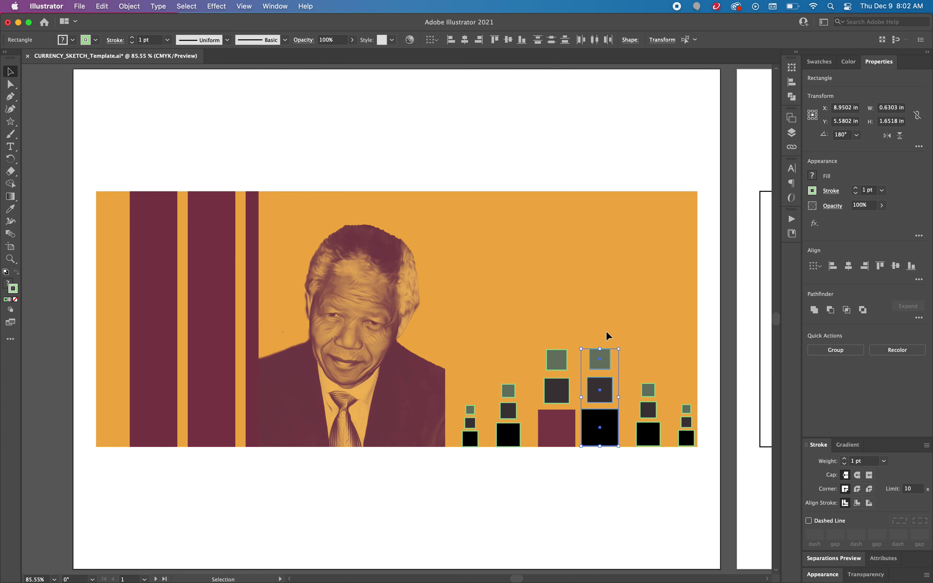
left_click(605, 331)
left_click(603, 439)
left_click(608, 389)
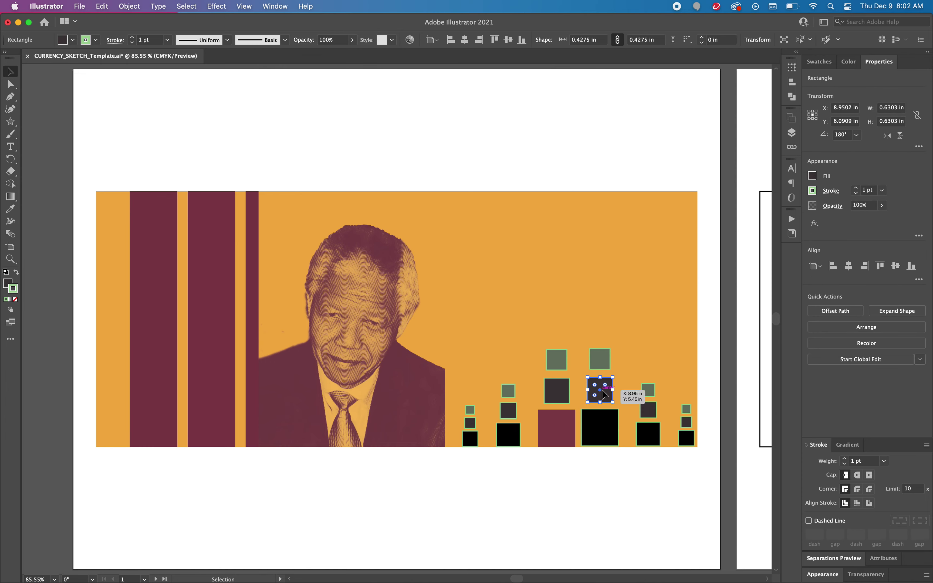
left_click(606, 362)
left_click(612, 428)
left_click(651, 436)
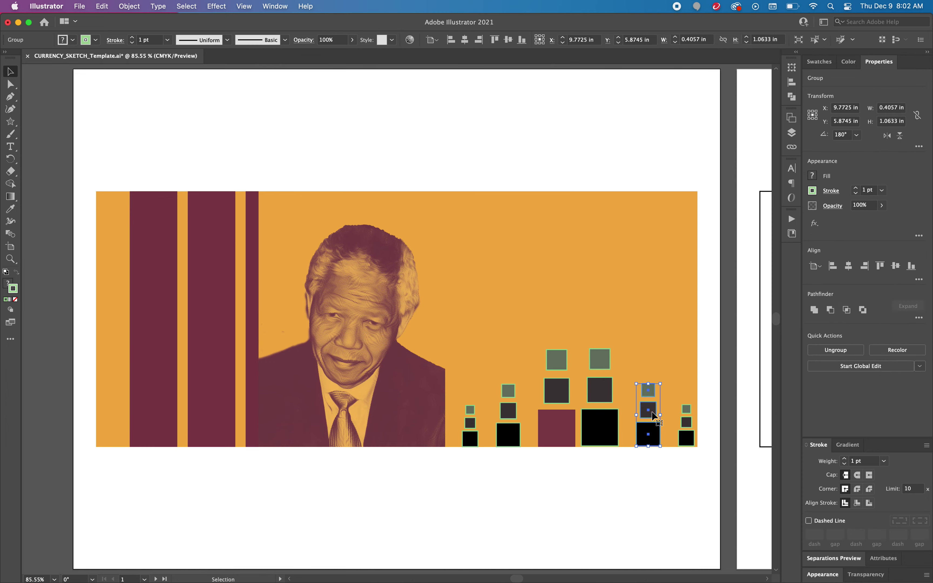
left_click(823, 351)
left_click(685, 435)
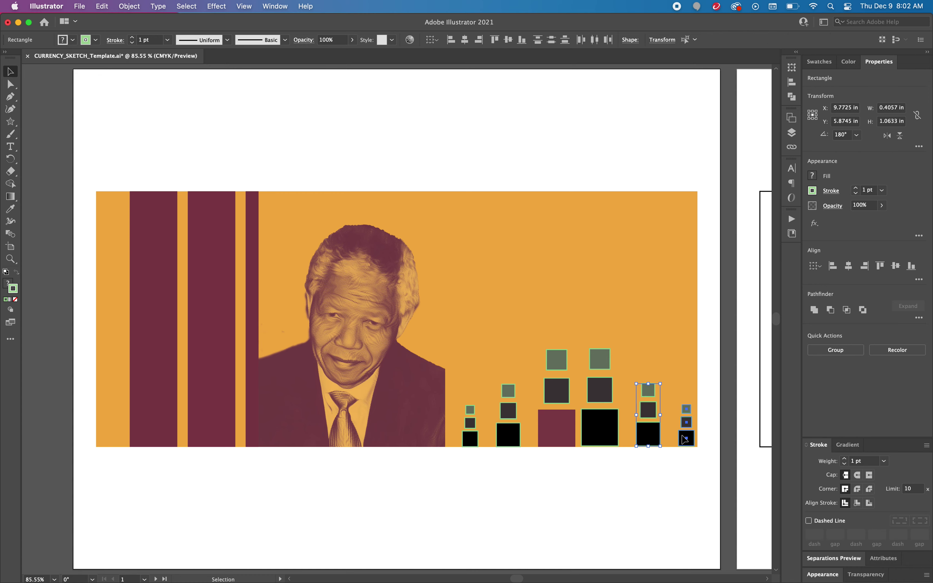
left_click(832, 349)
left_click(681, 339)
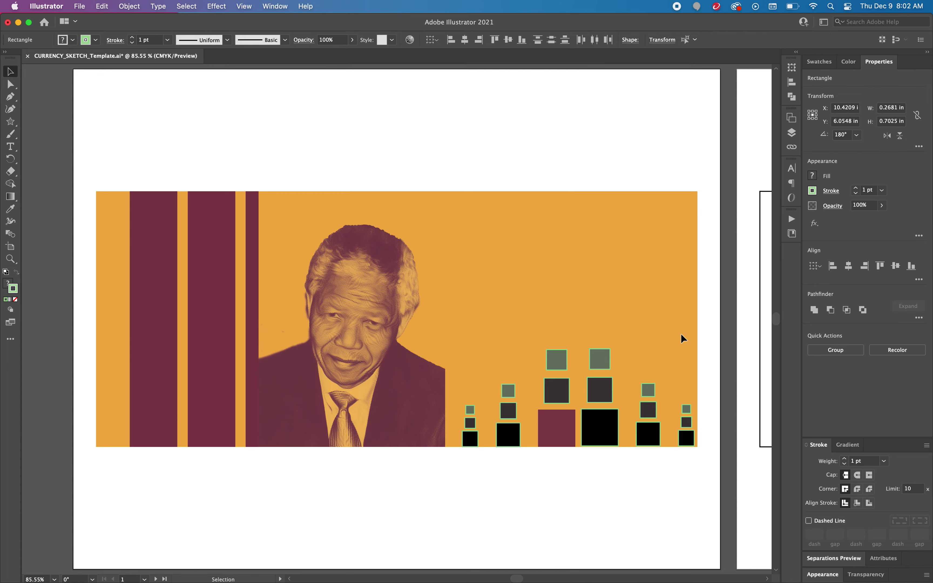
Step: Fill the fourth and fifth stacks' black bottom squares with the portrait's maroon
left_click(587, 436)
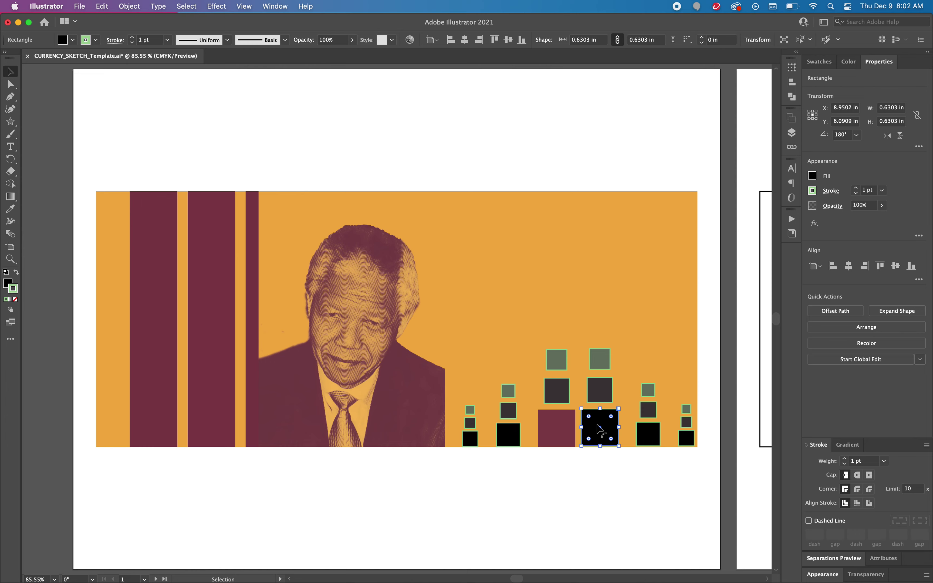
key("i")
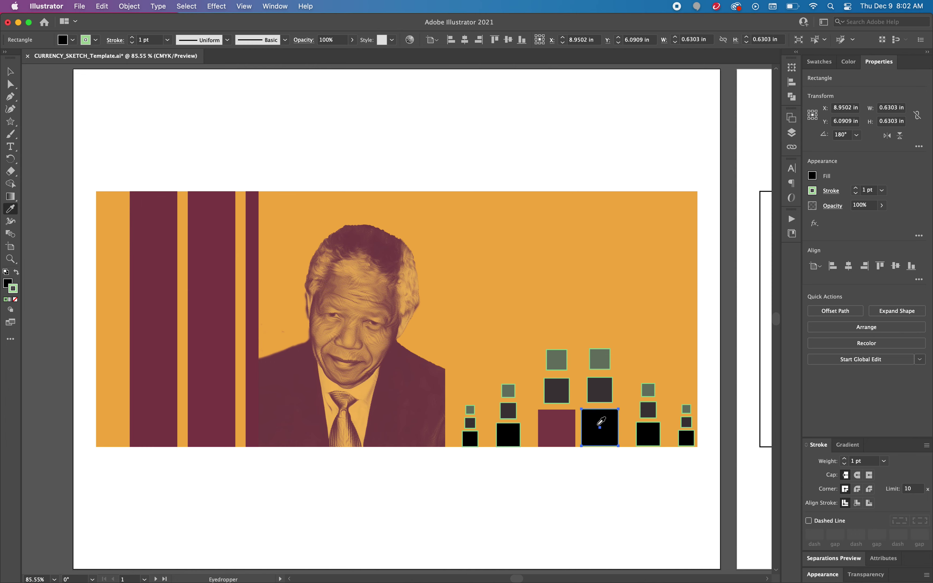
left_click(418, 378)
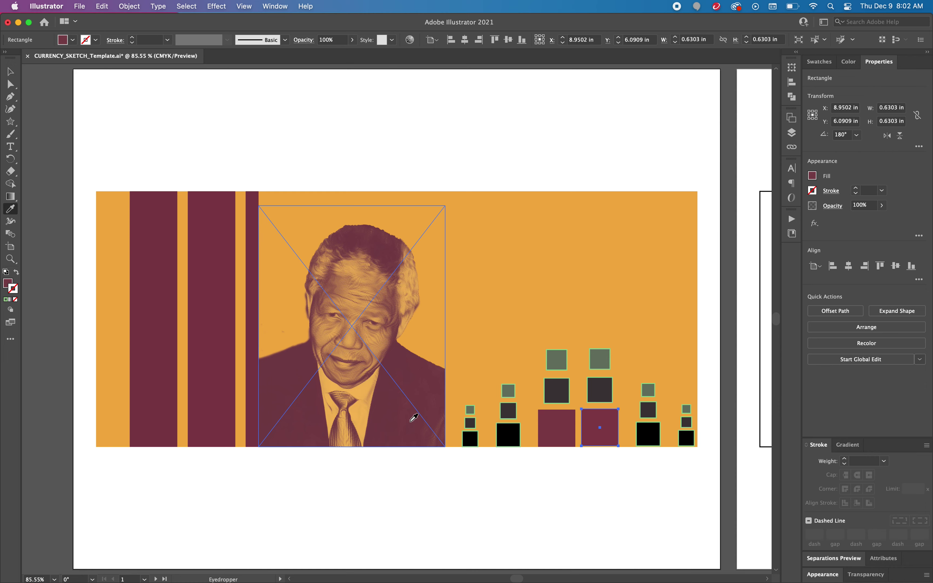
key("v")
left_click(649, 436)
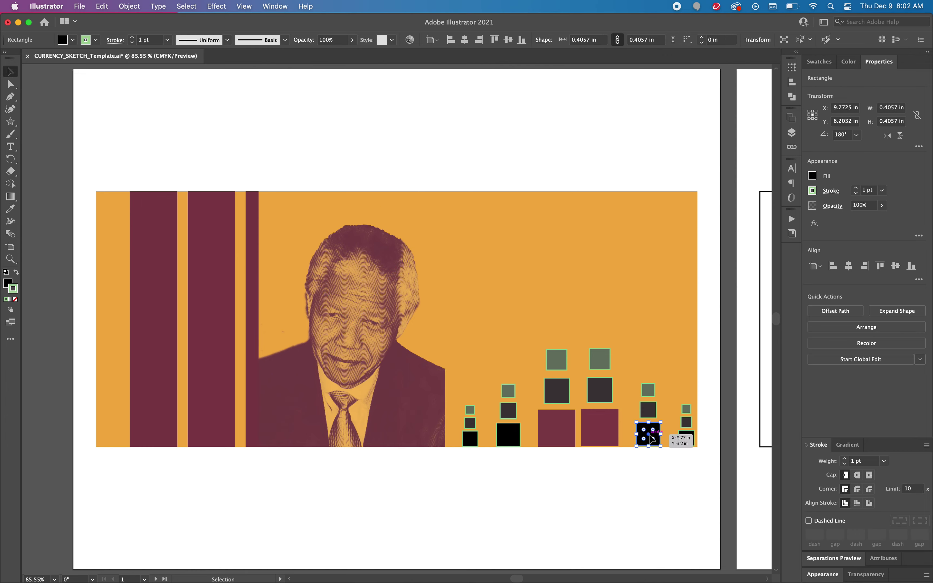
key("i")
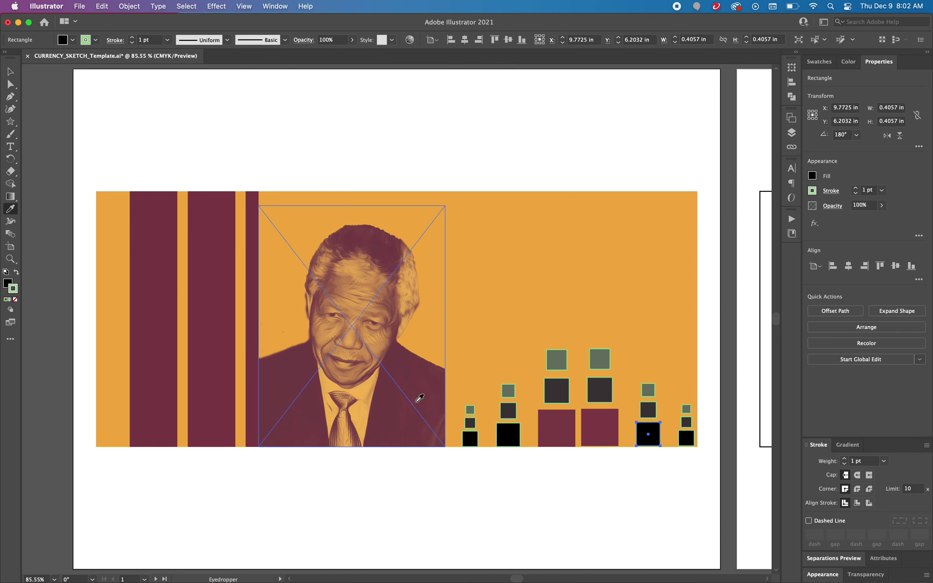
left_click(418, 380)
key("v")
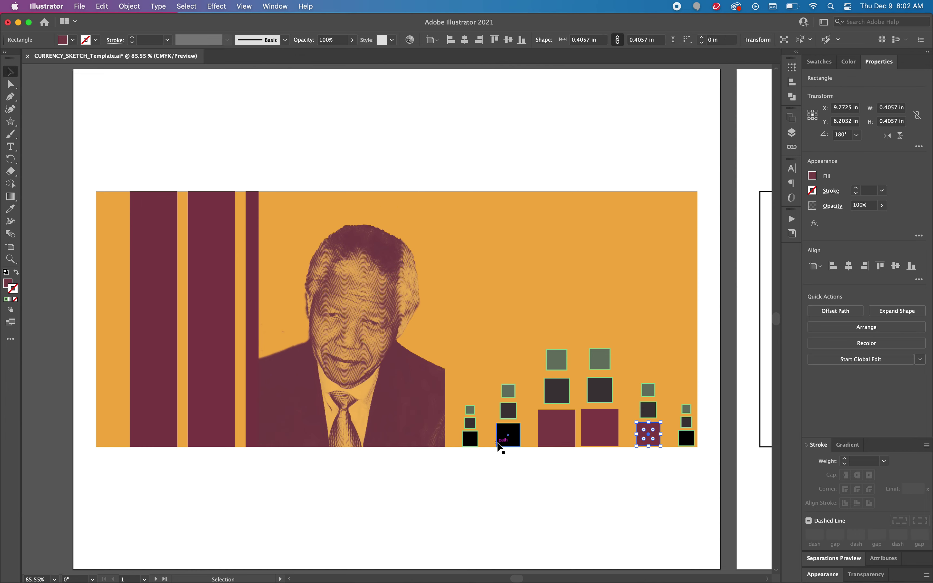
Step: Fill the second stack's black bottom square with the same maroon from the portrait
left_click(511, 437)
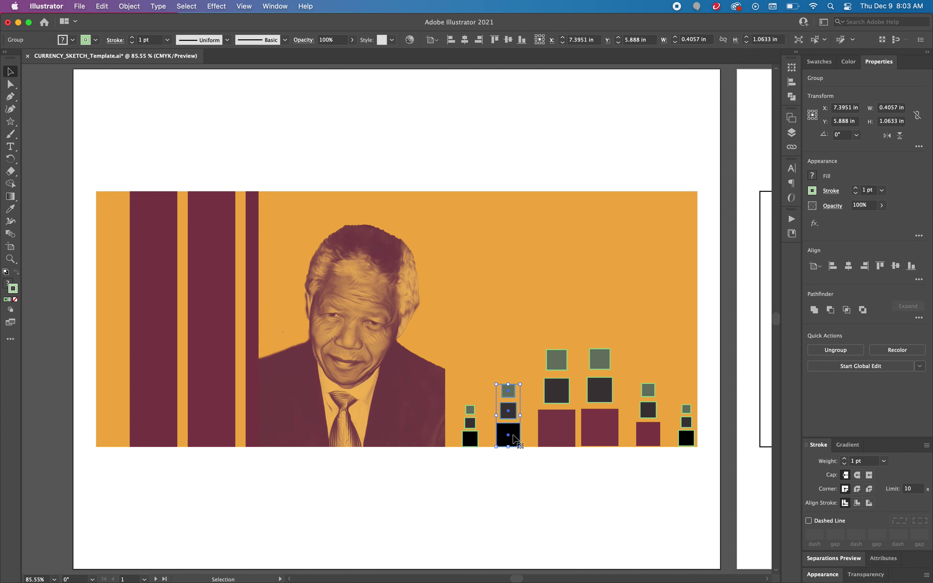
left_click(515, 438, "shift")
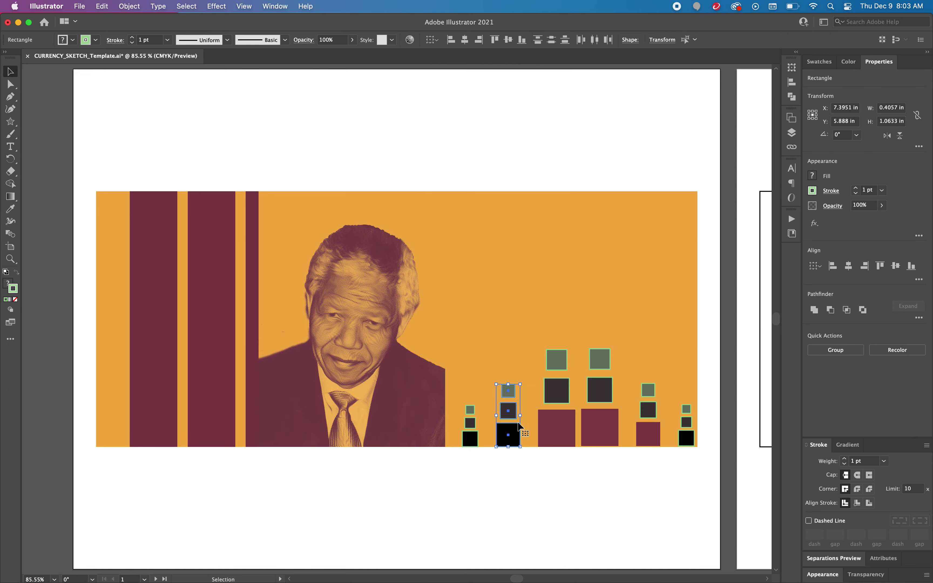
left_click(514, 437)
key("i")
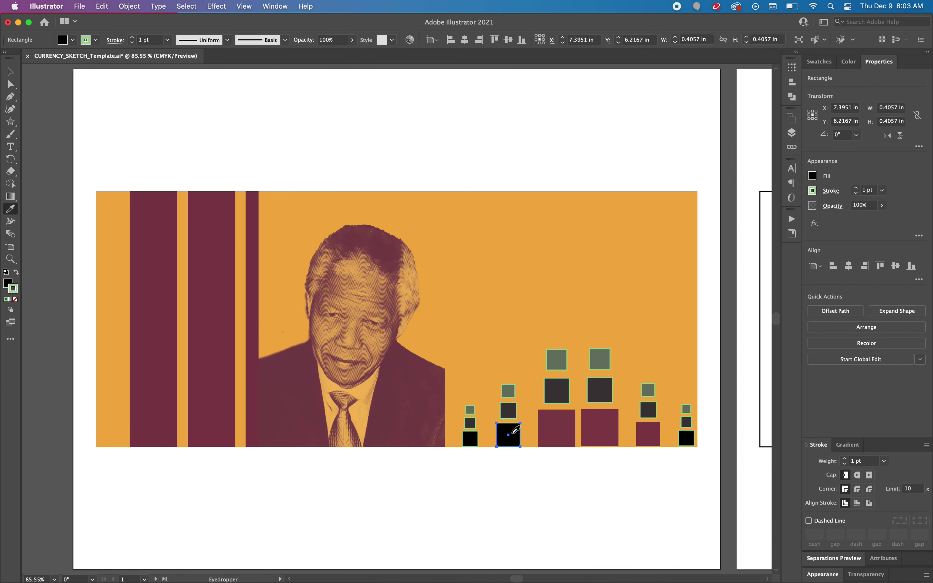
left_click(411, 386)
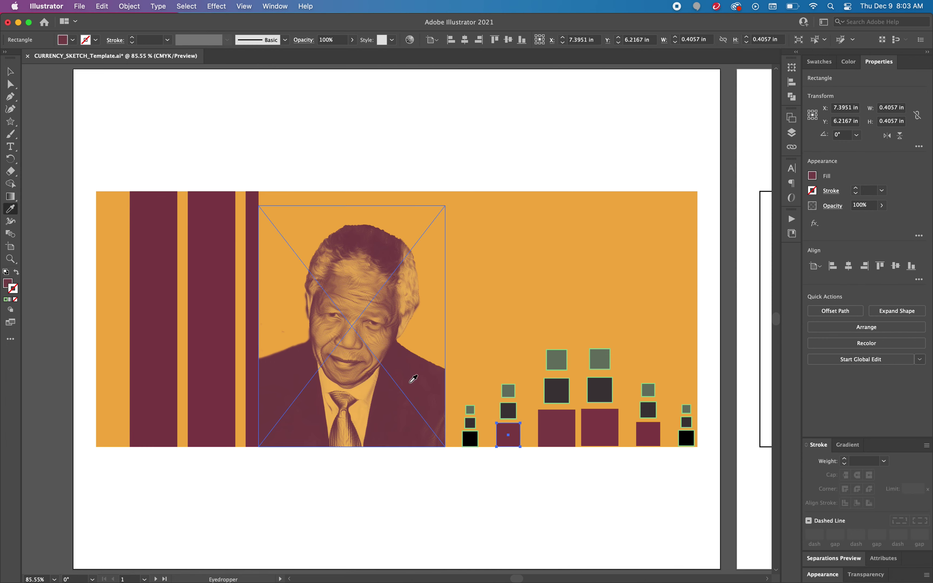
key("v")
left_click(518, 348)
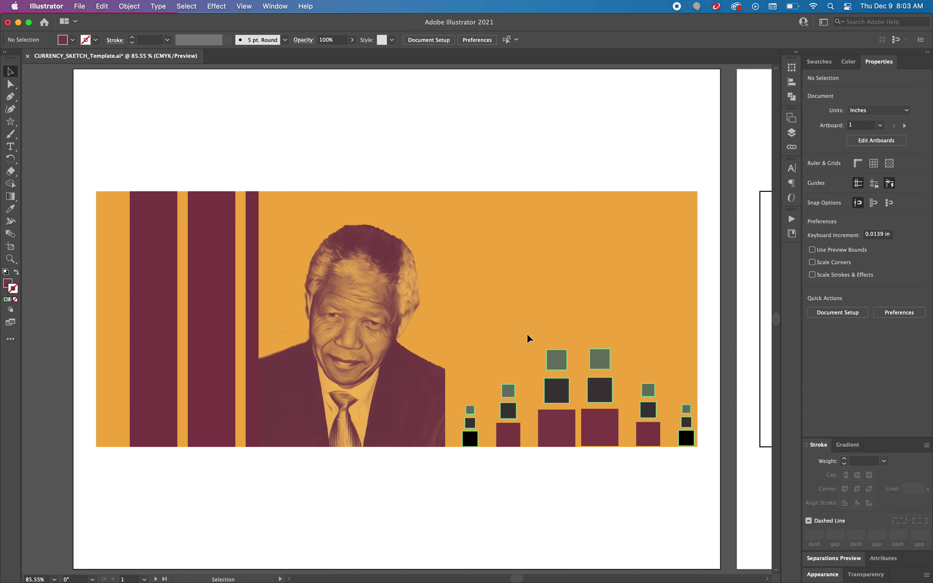
scroll(440, 373, "up", 1)
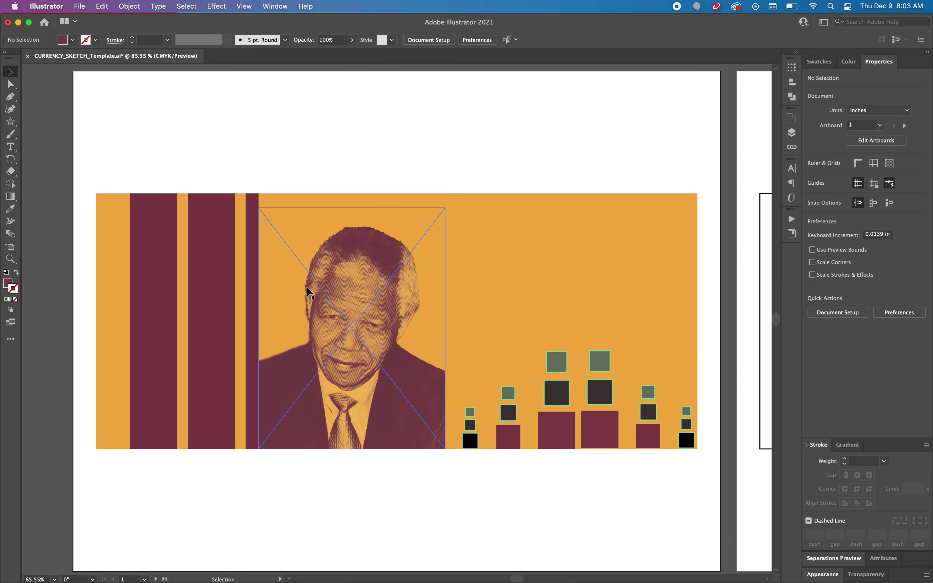
Step: Add a text area at the banner's top-left containing the numeral 5, coloured maroon
left_click(11, 147)
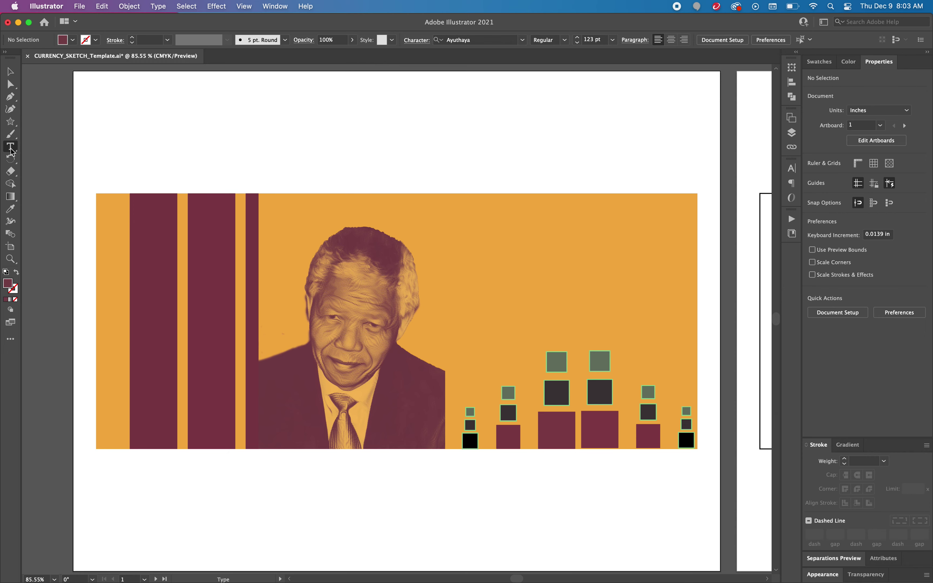
left_click_drag(110, 205, 198, 285)
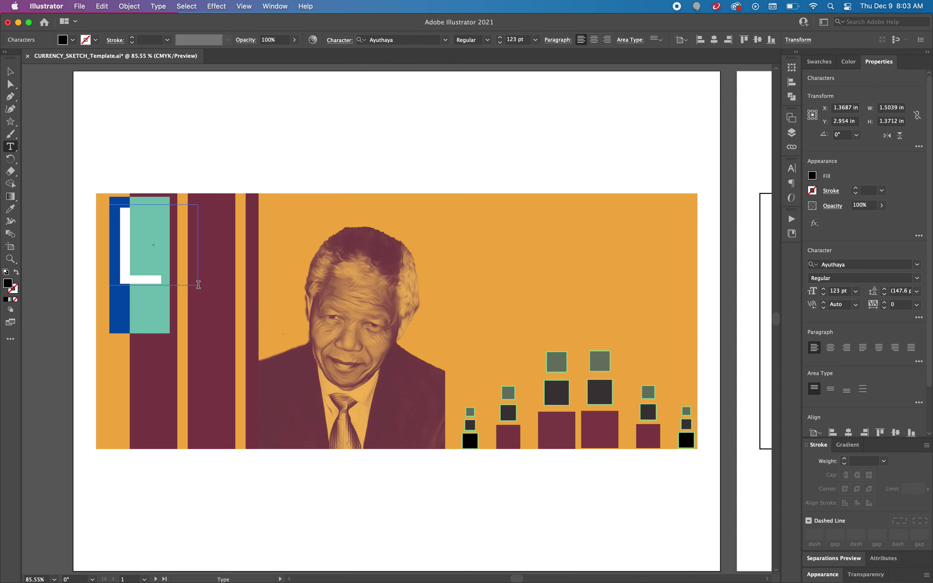
type("5")
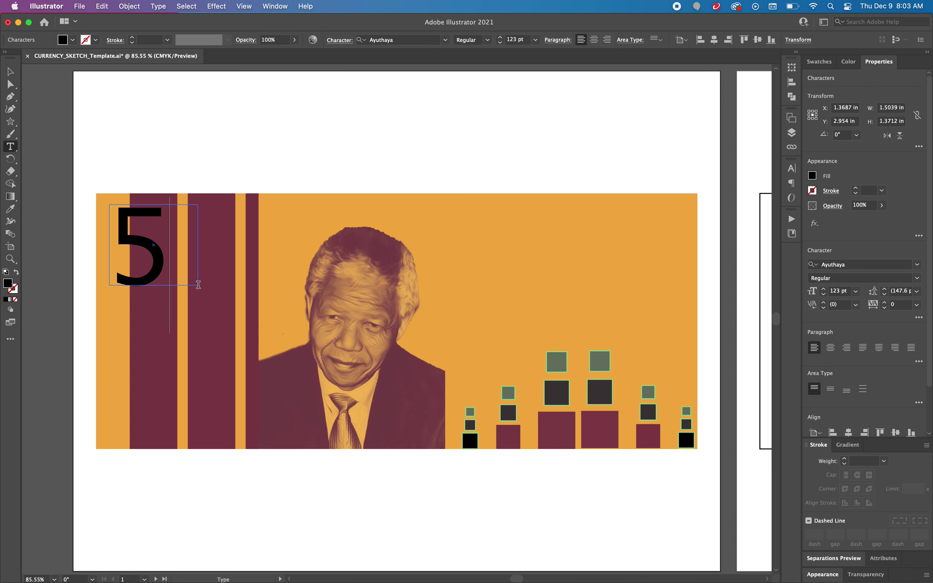
double_click(198, 284)
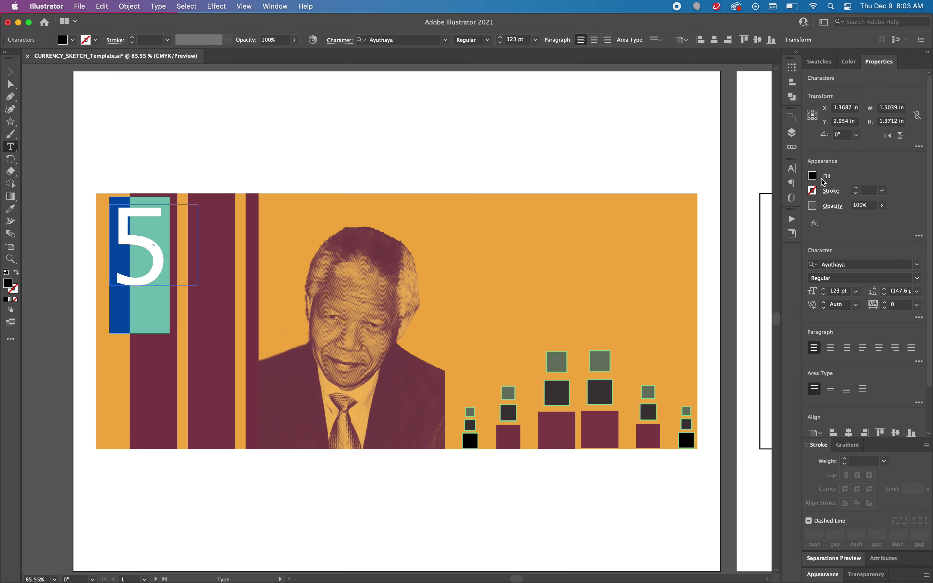
left_click(813, 176)
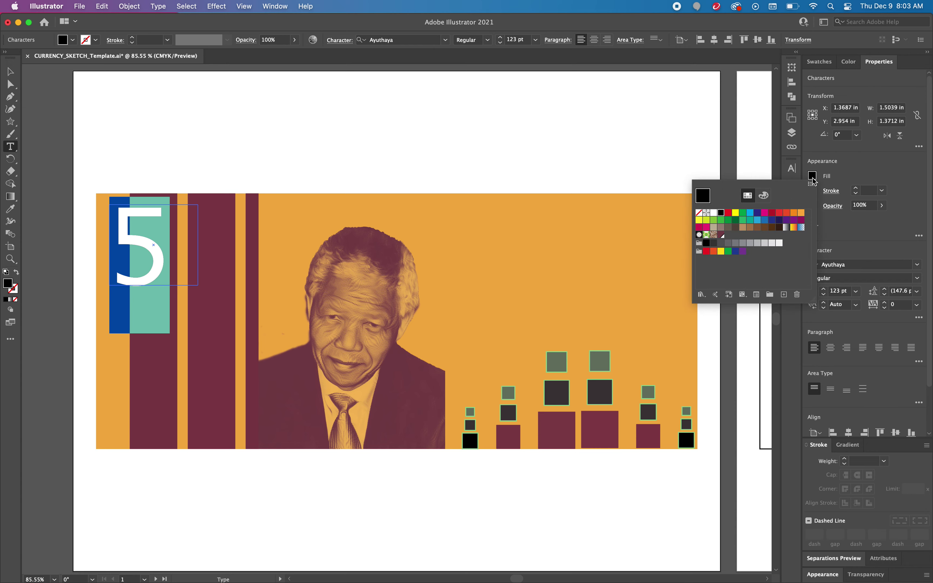
left_click(721, 235)
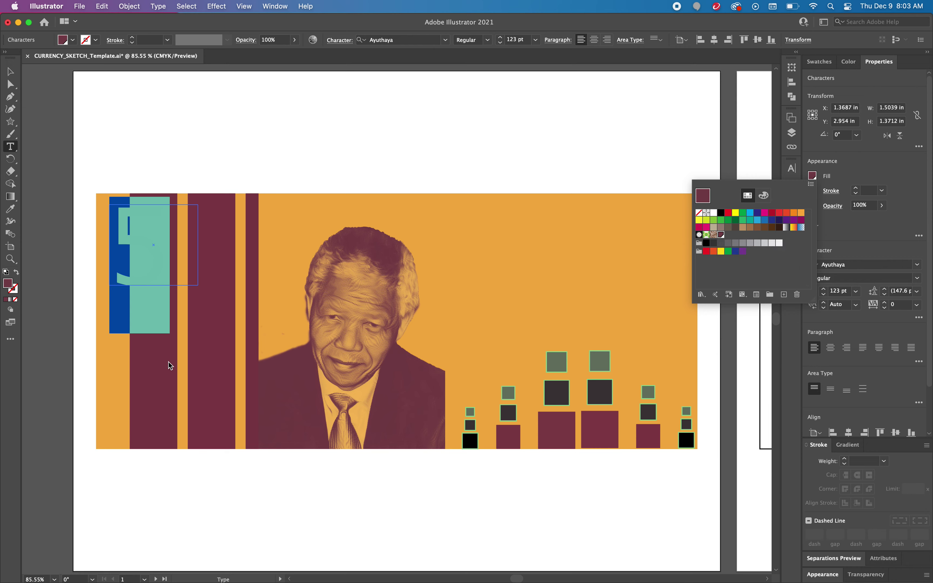
key("Escape")
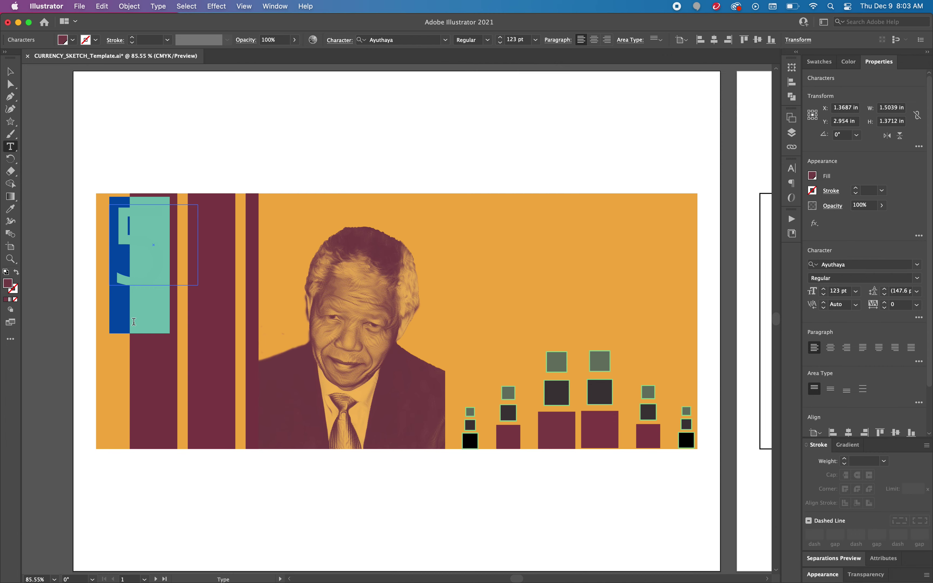
left_click(11, 71)
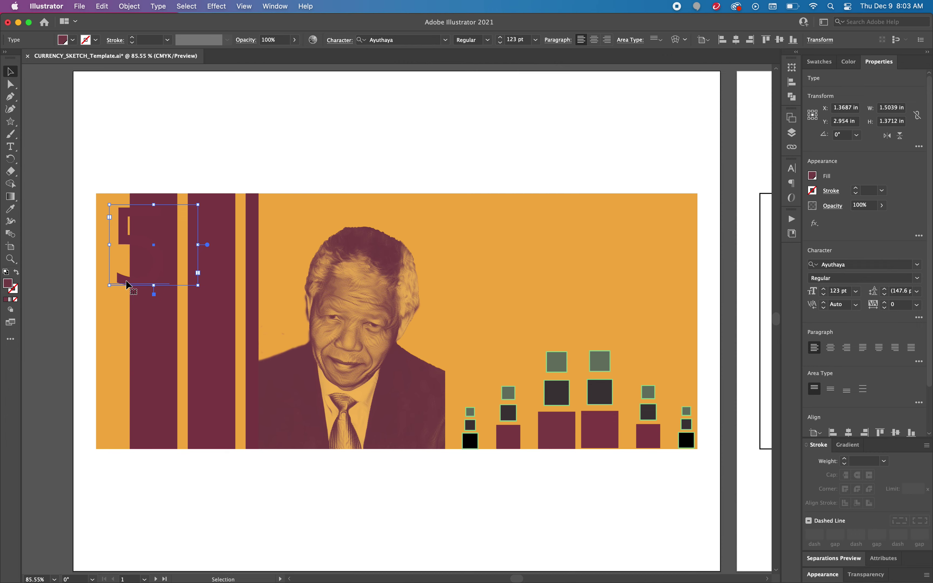
Step: Sample the banner's orange background onto the numeral 5
key("i")
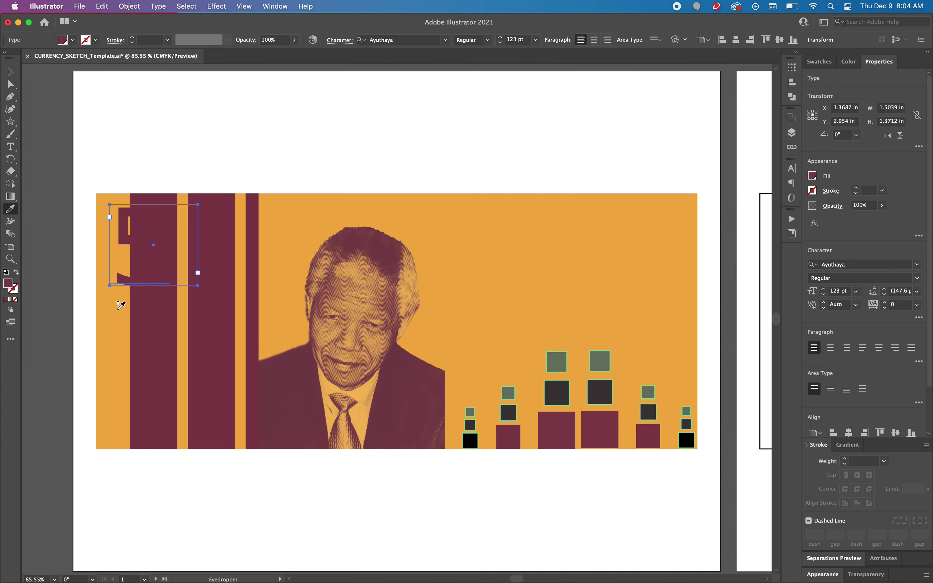
left_click(293, 198)
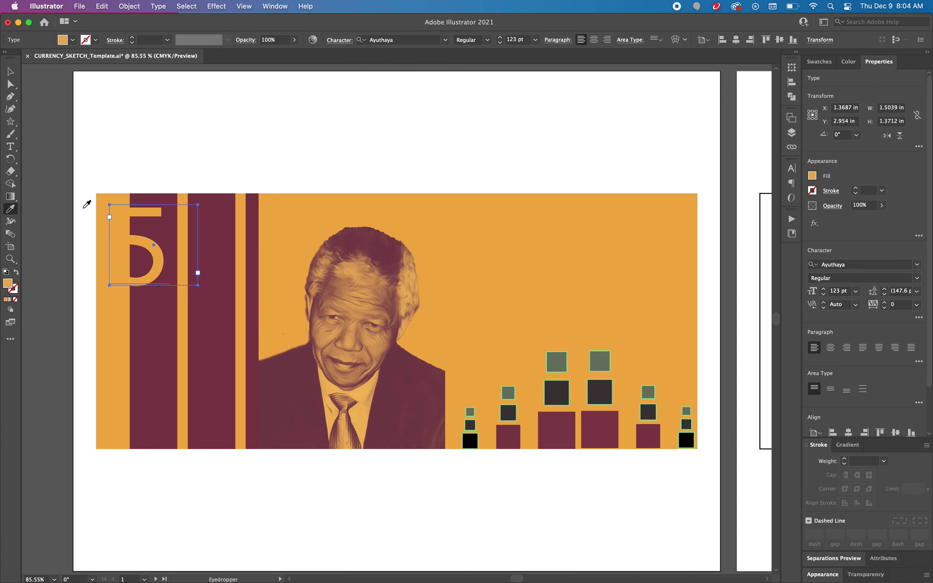
left_click(9, 73)
Step: Give the 5 a dark swatch stroke with a 4 pt weight
left_click(16, 293)
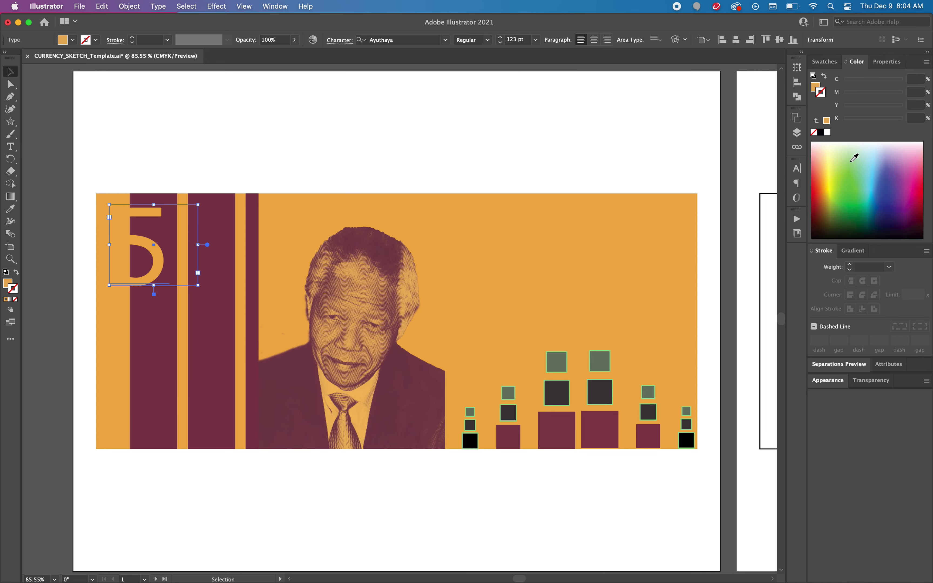
left_click(833, 59)
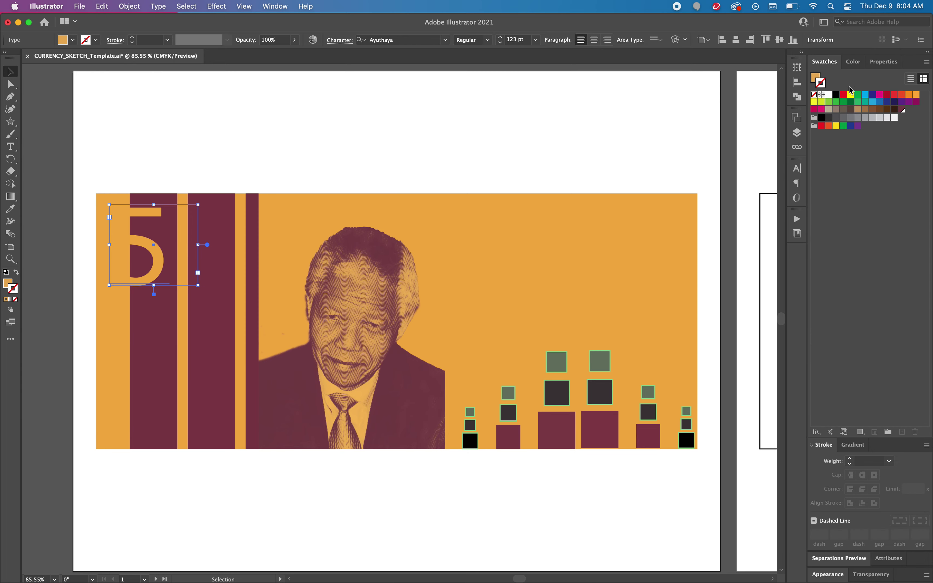
left_click(901, 110)
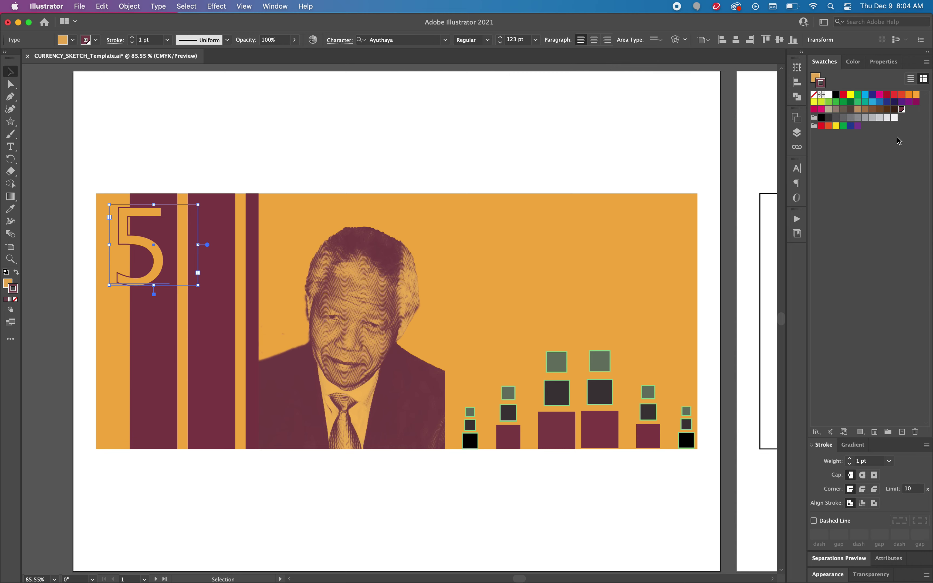
left_click(884, 62)
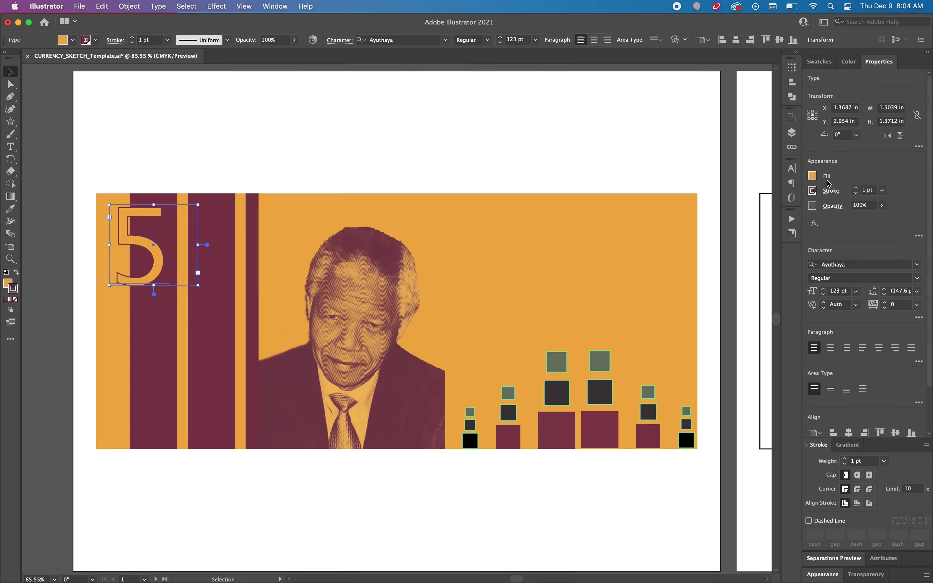
left_click(855, 188)
left_click(854, 188)
left_click(854, 189)
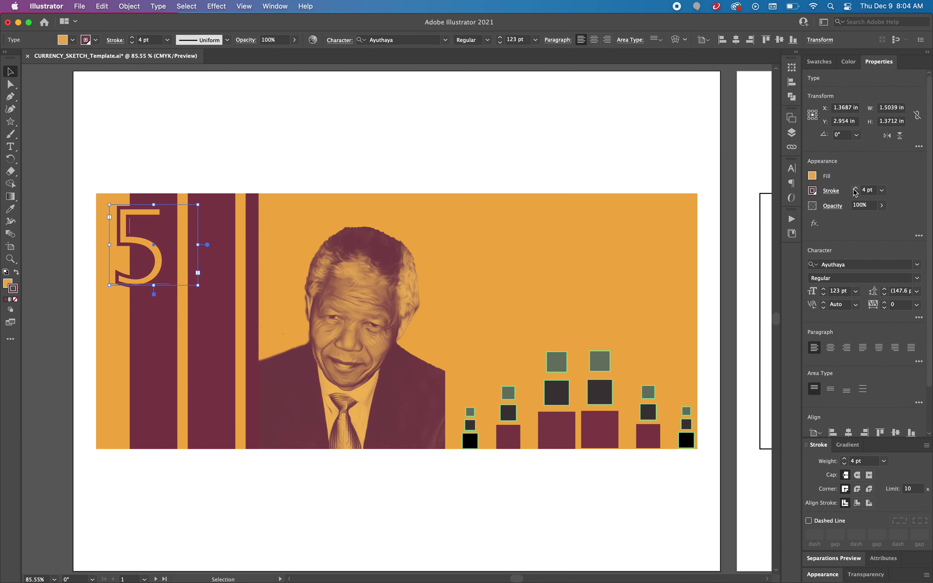
left_click(855, 189)
left_click(855, 193)
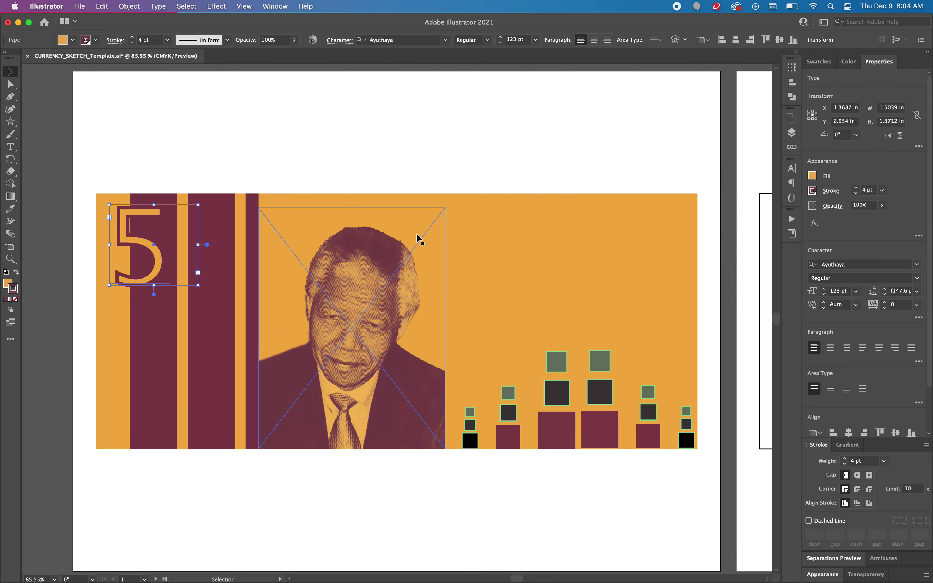
left_click(307, 177)
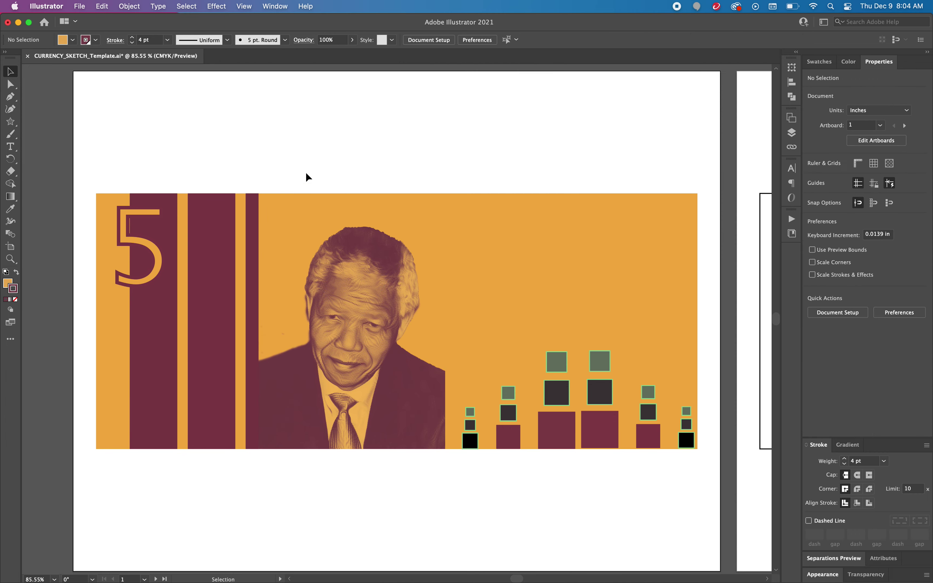
left_click(156, 256)
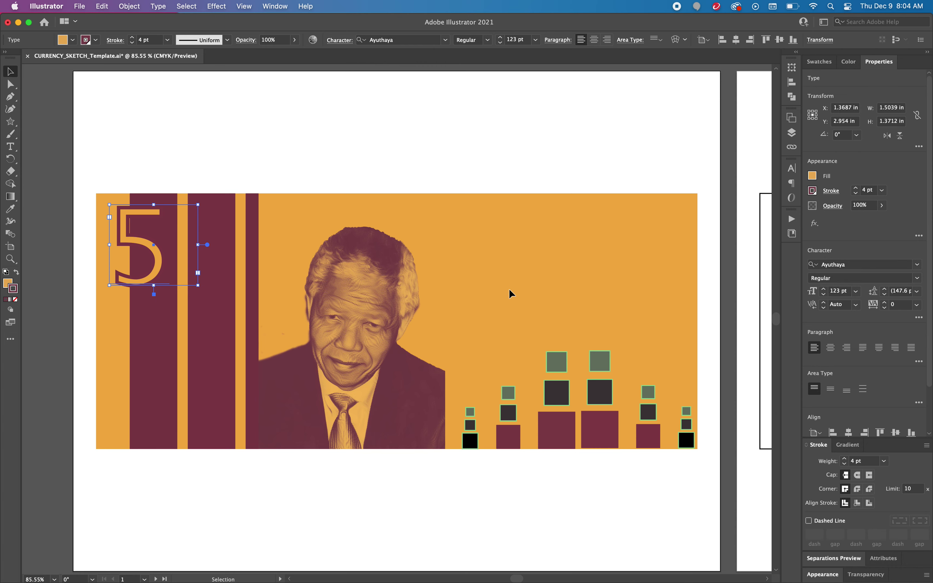
Step: Convert the numeral 5 text into outline paths
scroll(843, 372, "down", 3)
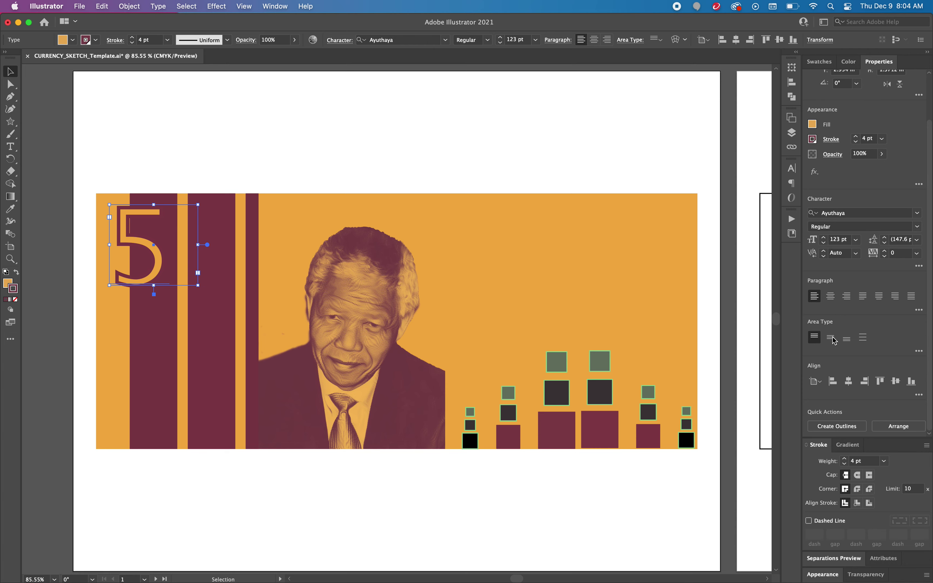
left_click(837, 426)
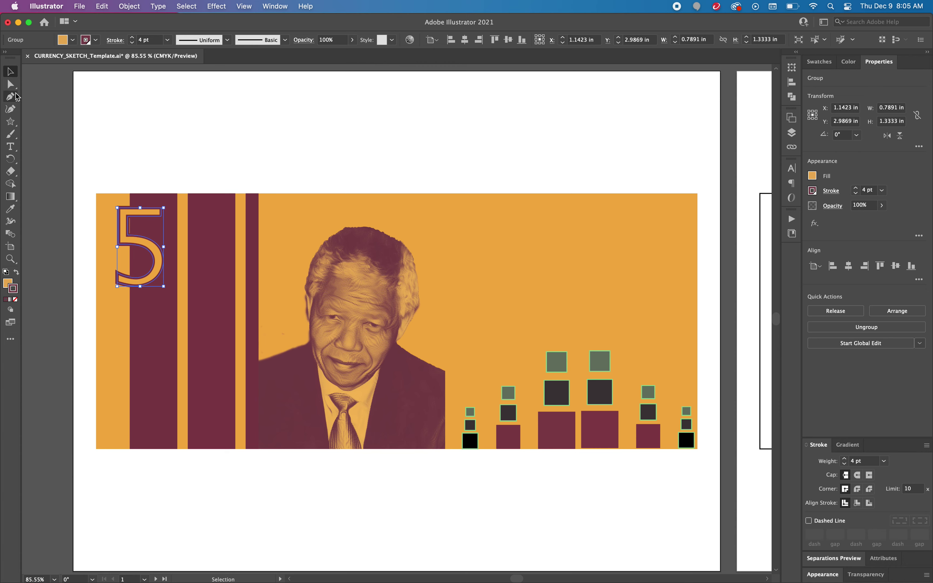
left_click(11, 86)
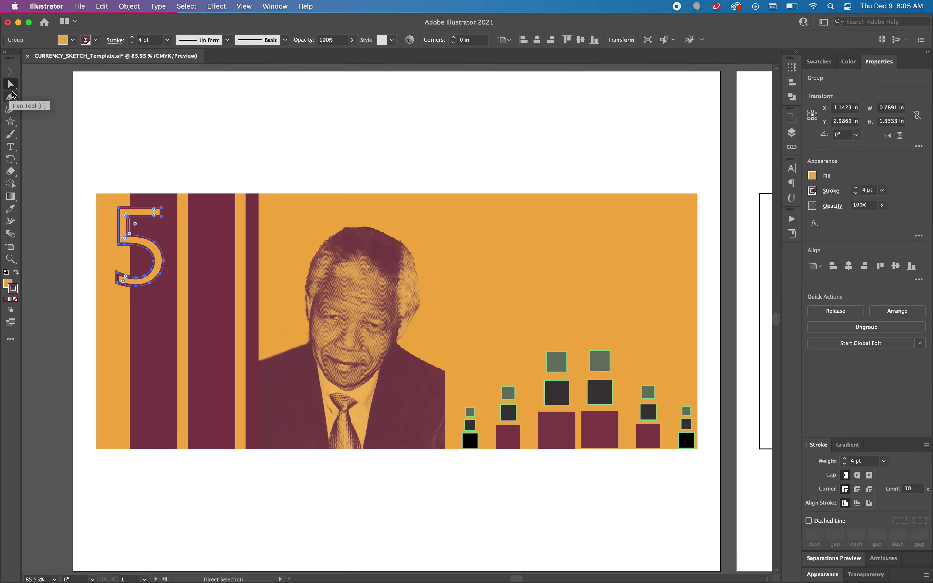
Step: Shift the 5's right-side anchors right and extend its top bar further right
key("z")
left_click_drag(158, 217, 337, 281)
key("a")
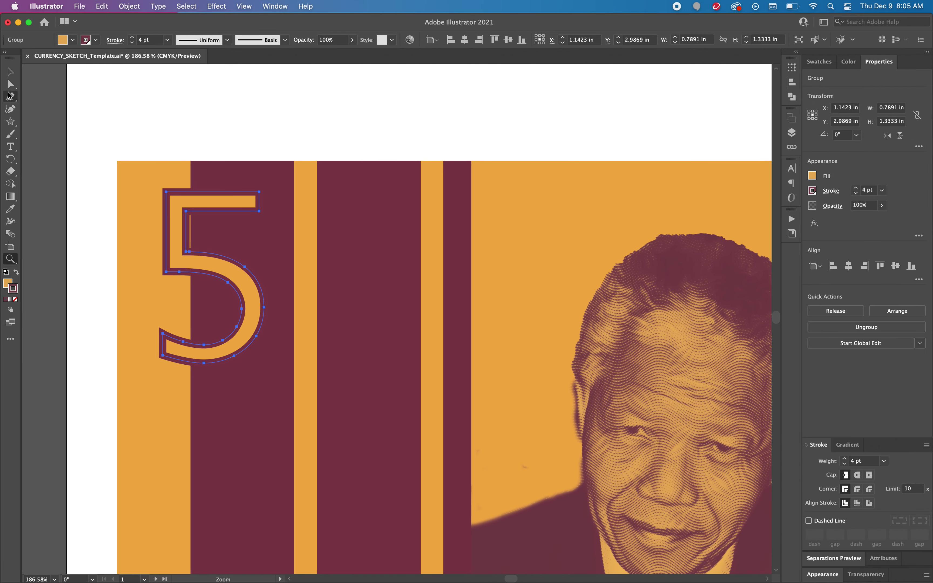
left_click(246, 271)
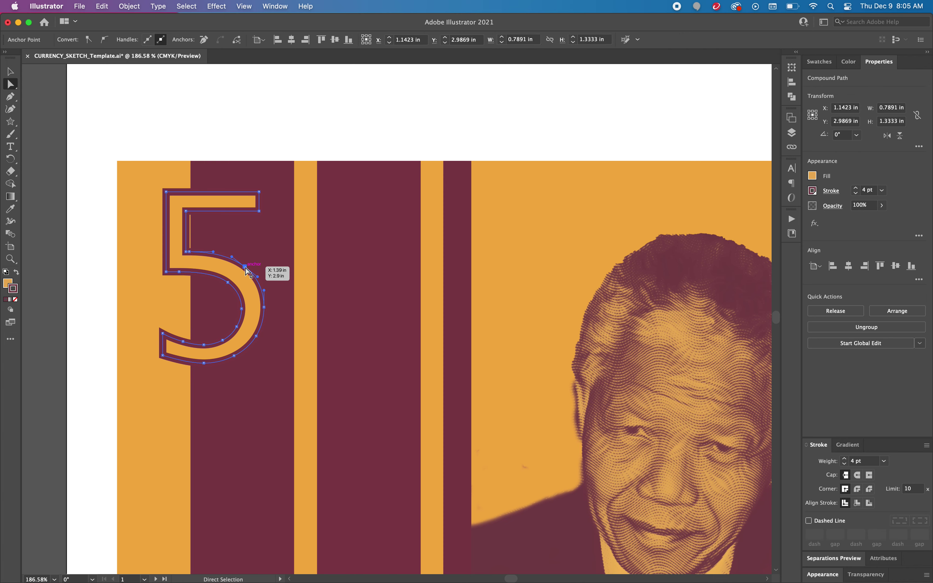
left_click(265, 308)
left_click(256, 335, "shift")
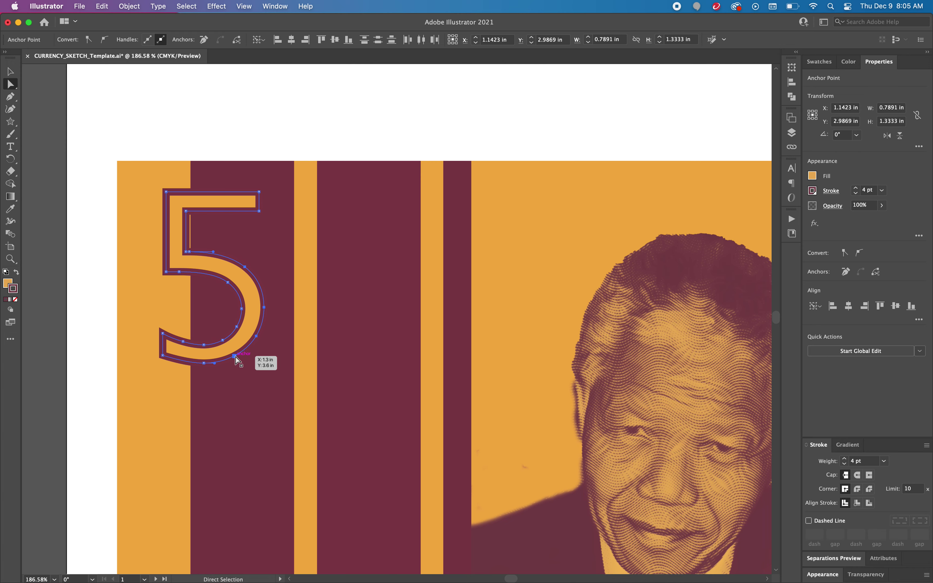
key("Right")
key("Right")
key("Right")
key("Right")
key("Right")
key("Right")
key("Right")
key("Right")
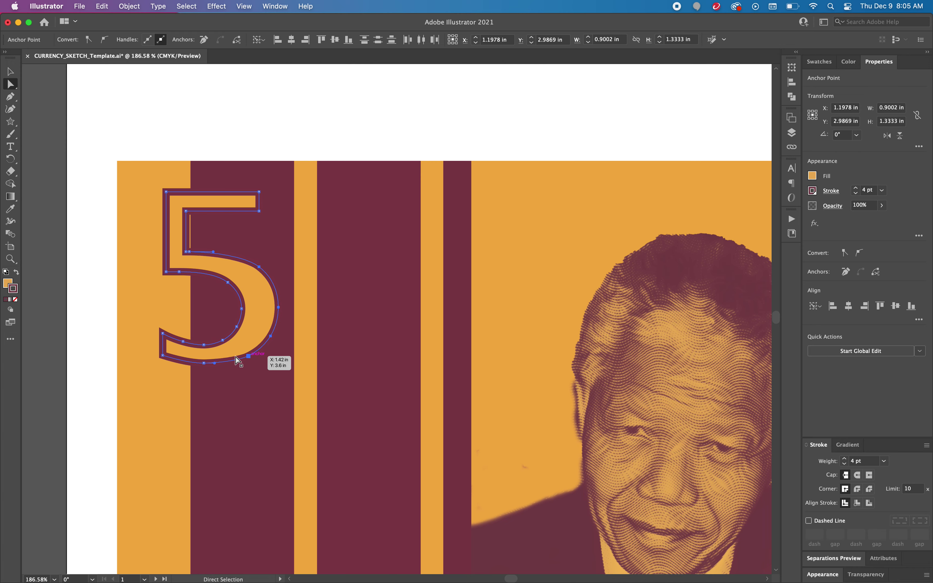
key("Right")
key("Right")
key("Right")
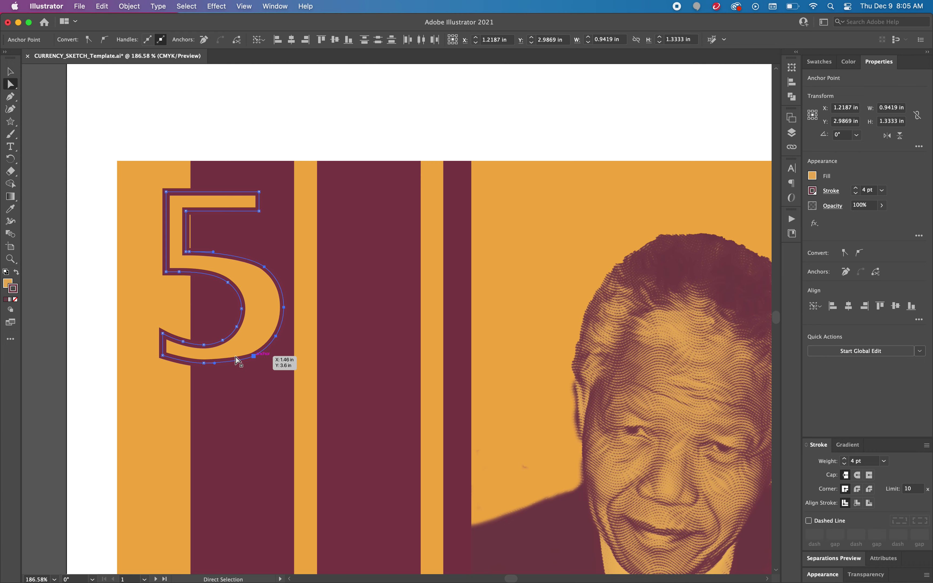
key("Left")
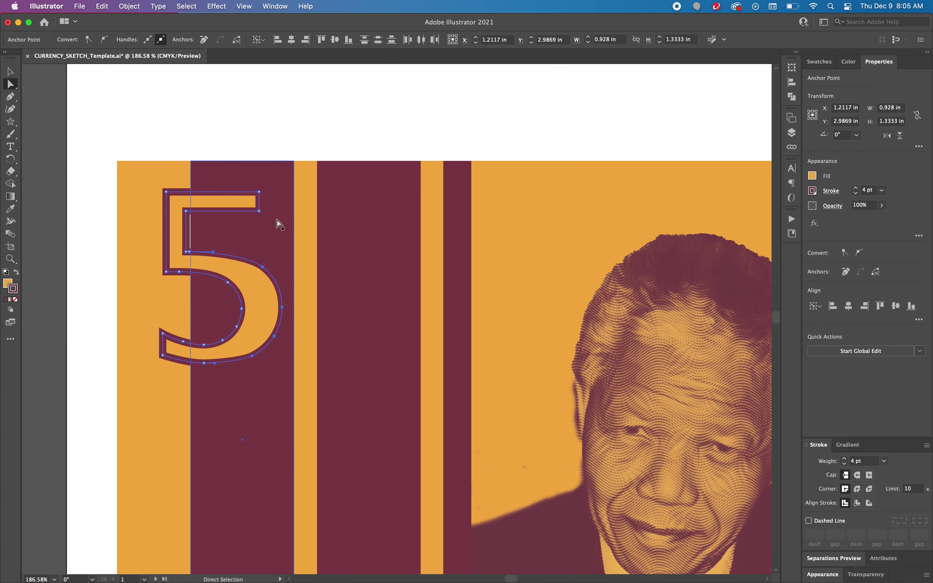
left_click(259, 191)
key("super+z")
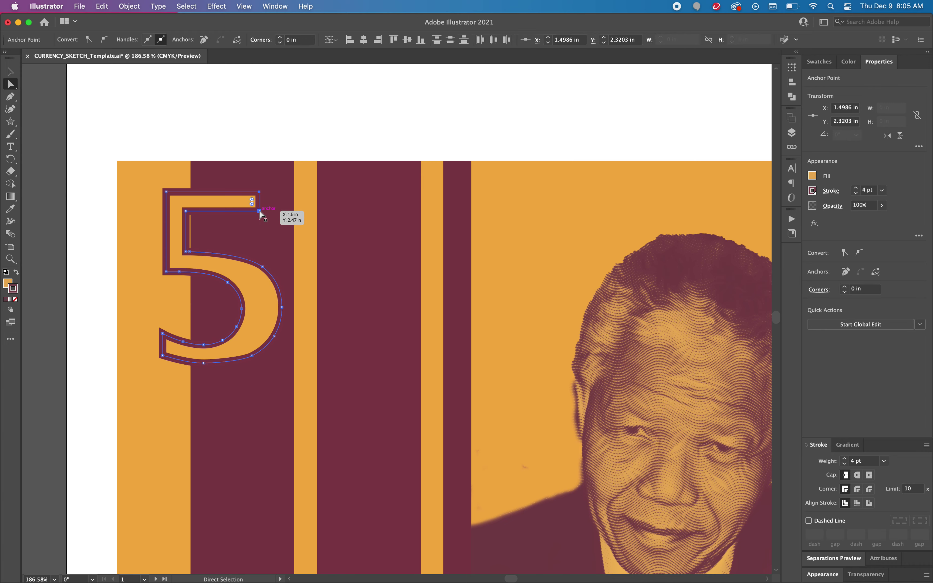
left_click_drag(272, 211, 262, 214)
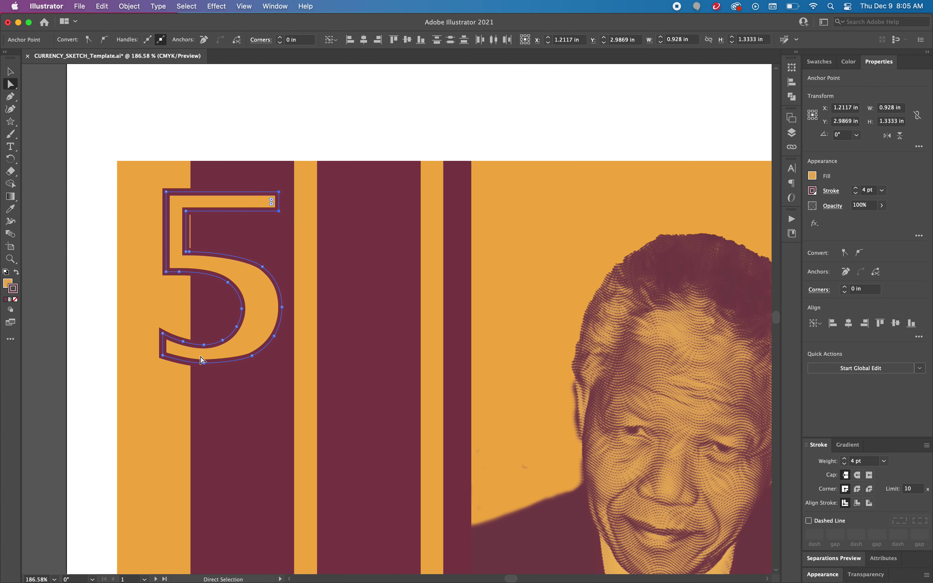
Step: Reposition the bottom anchors and lengthen their handles to smooth the 5's lower curve
left_click(252, 355)
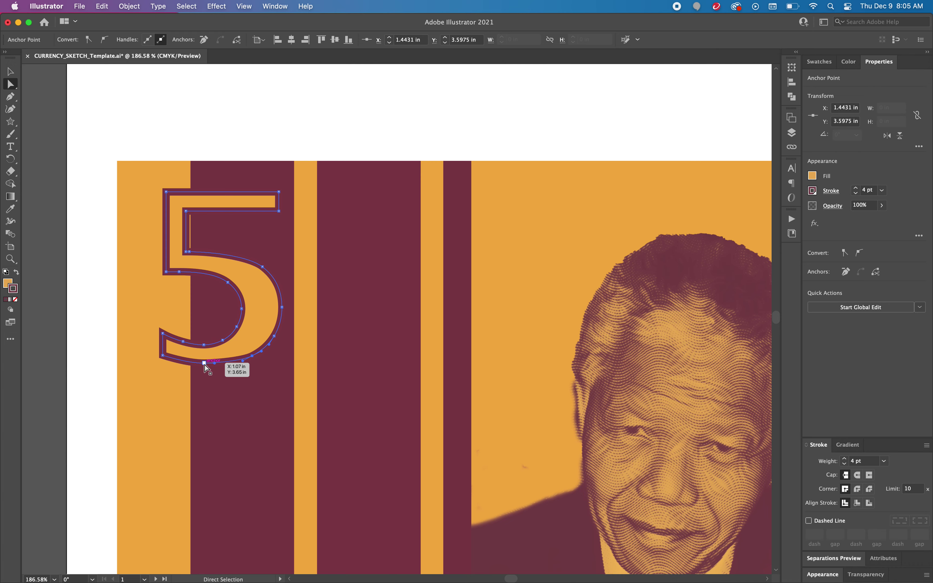
left_click_drag(204, 364, 408, 391)
key("z")
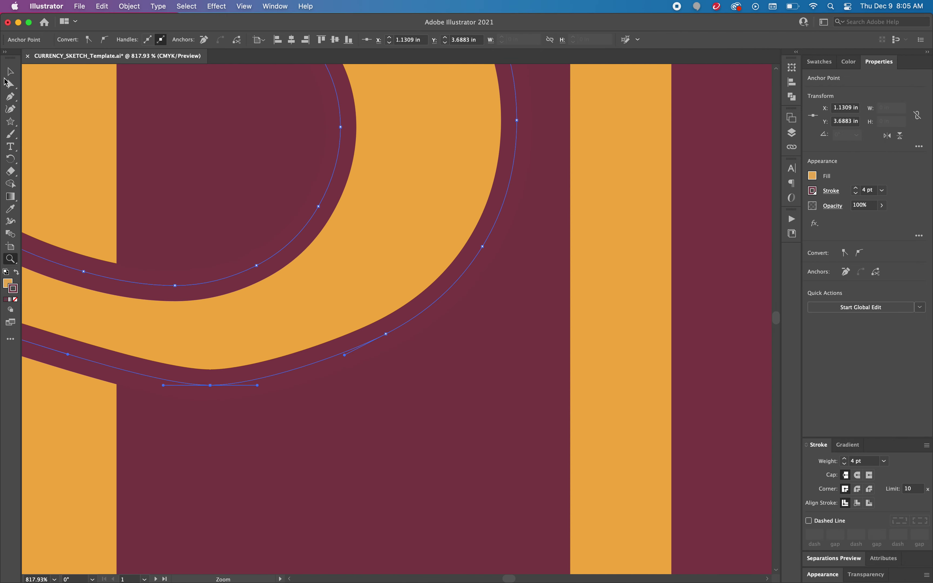
left_click(9, 84)
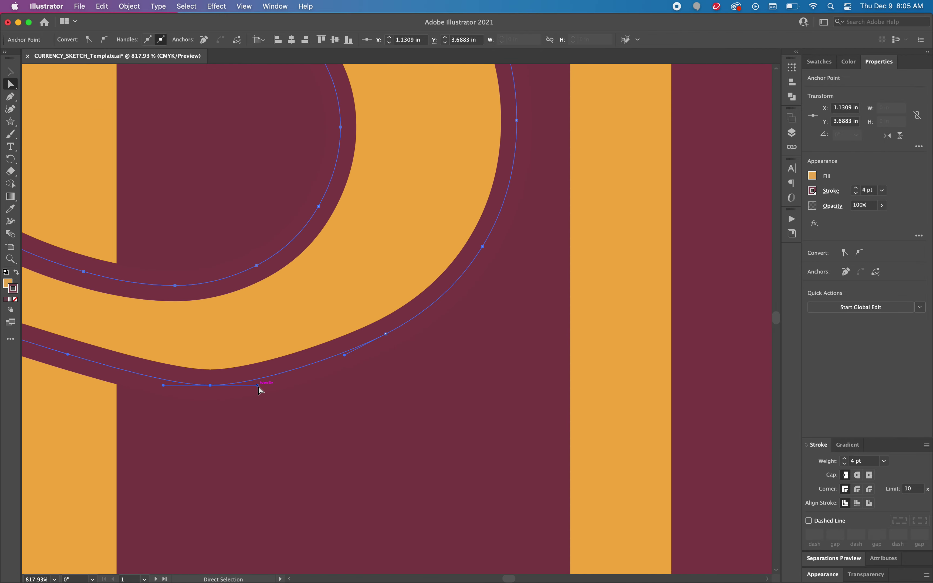
left_click_drag(257, 386, 307, 385)
left_click_drag(165, 386, 119, 389)
scroll(119, 389, "left", 5)
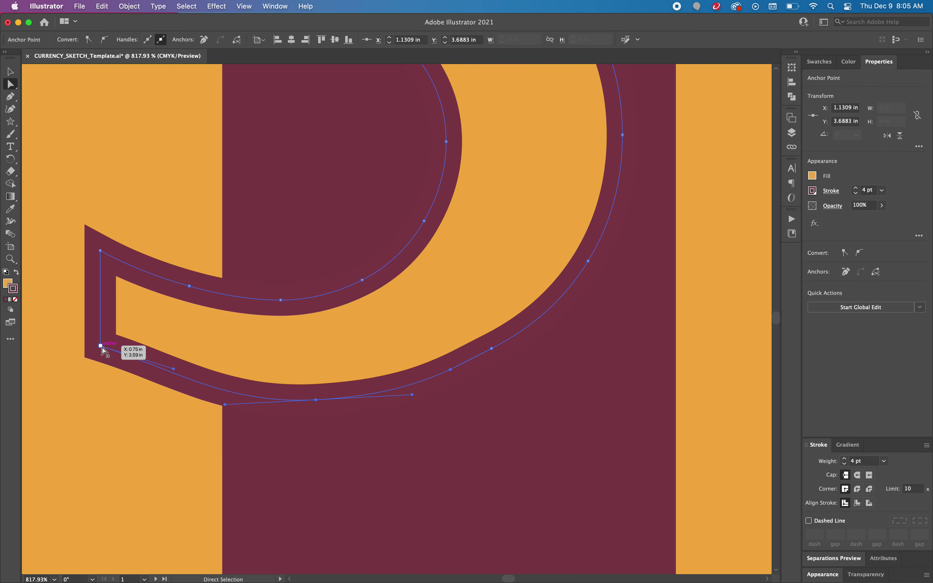
left_click(101, 346)
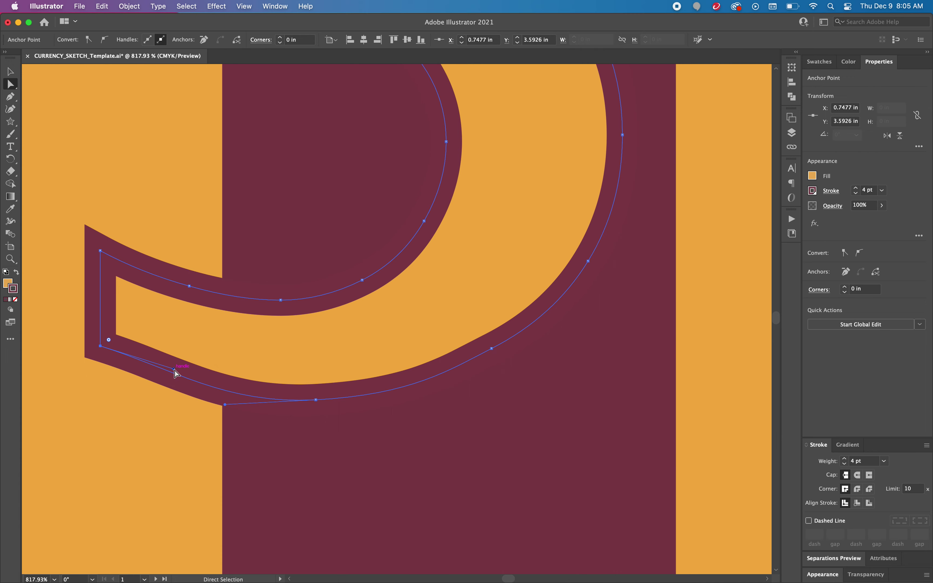
left_click_drag(165, 372, 162, 380)
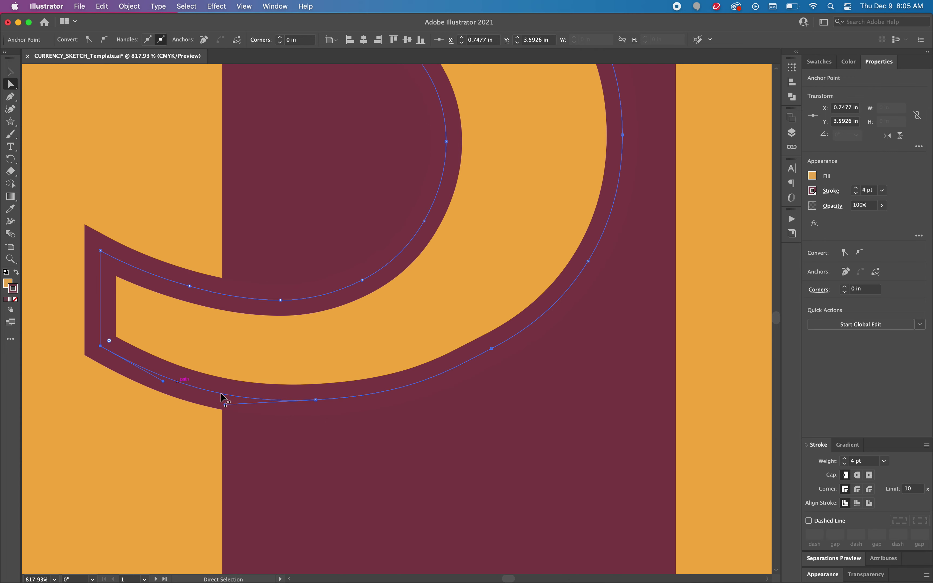
left_click(492, 349)
left_click_drag(492, 352, 492, 356)
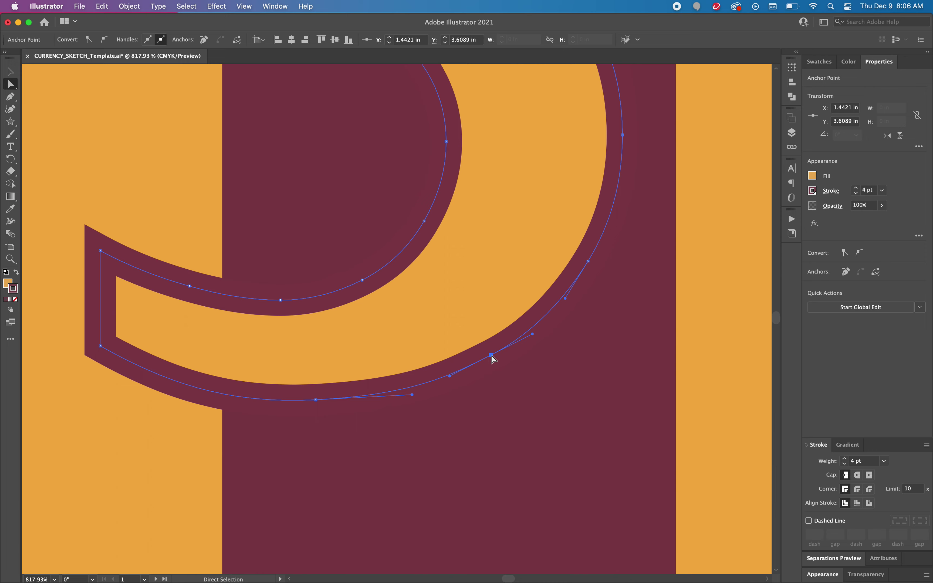
key("super+0")
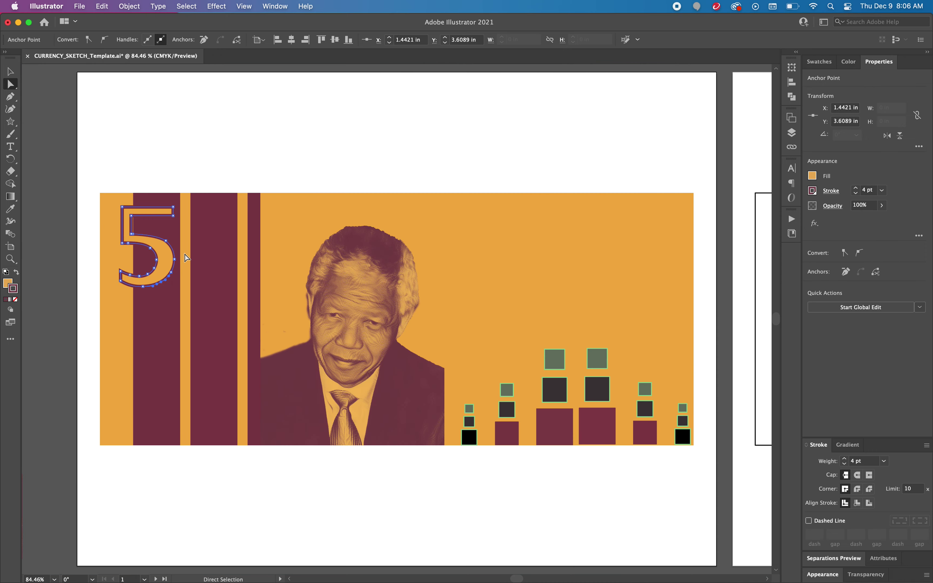
left_click(205, 162)
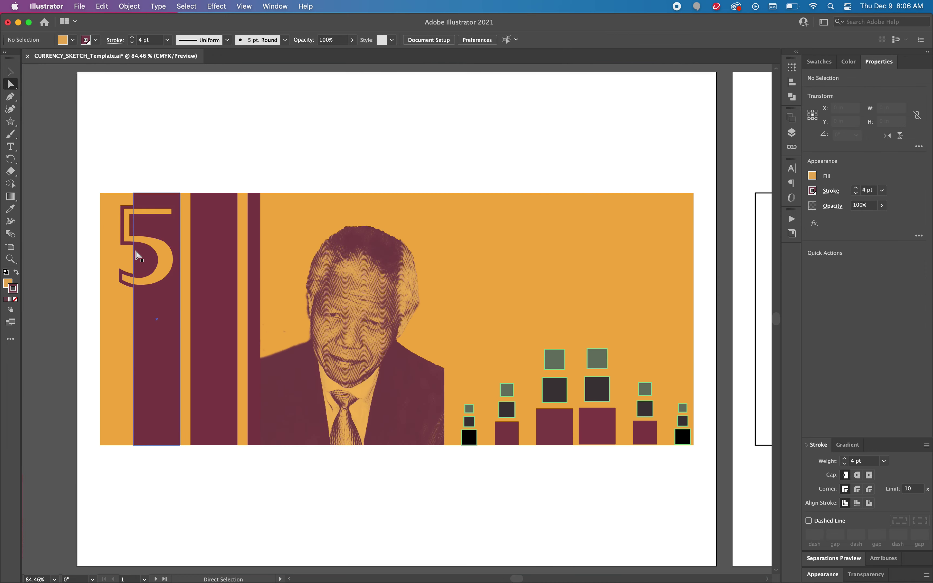